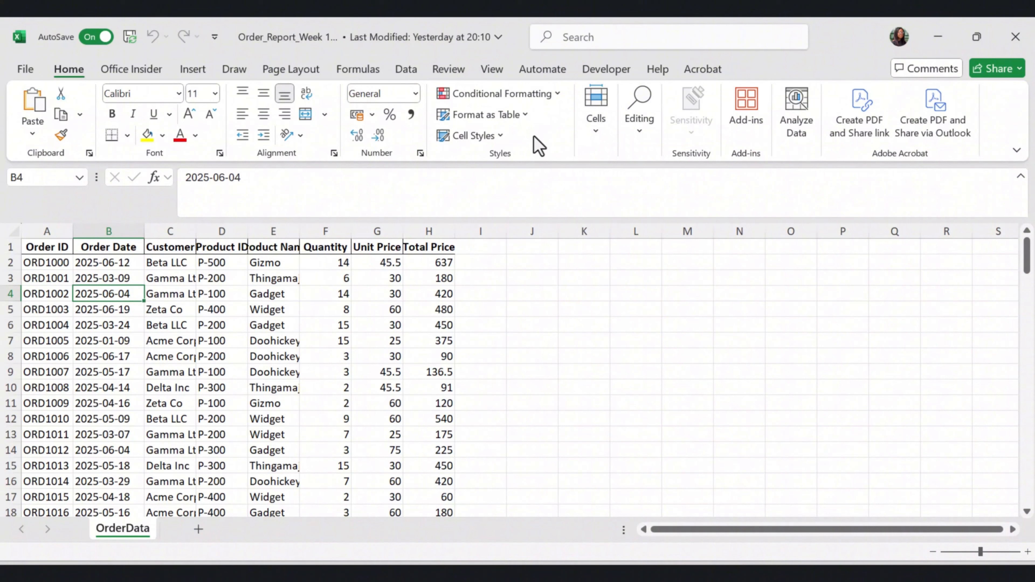
Check in the ribbon customization options that the Developer tab is enabled, and accept the settings
right_click(539, 145)
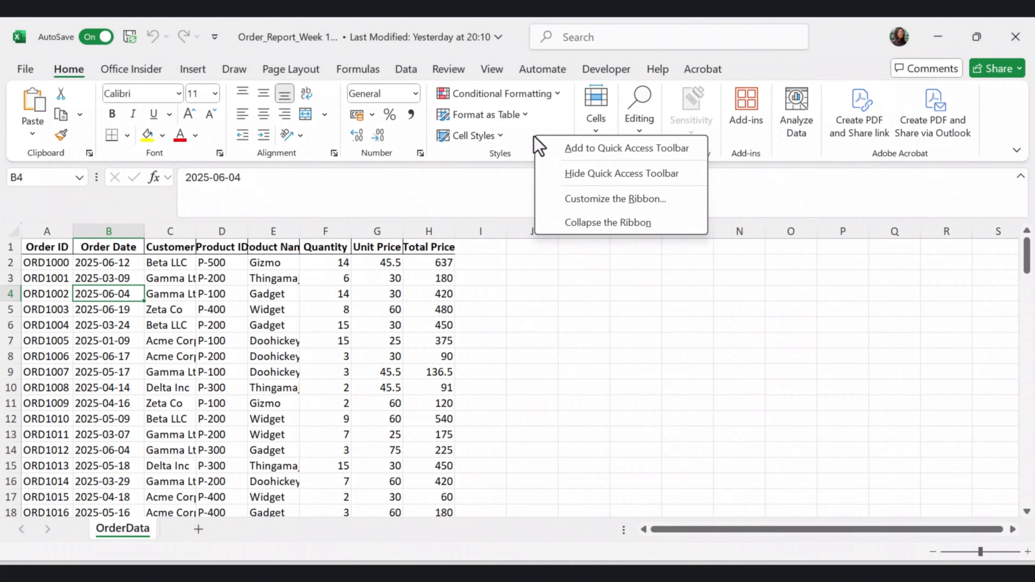
left_click(637, 200)
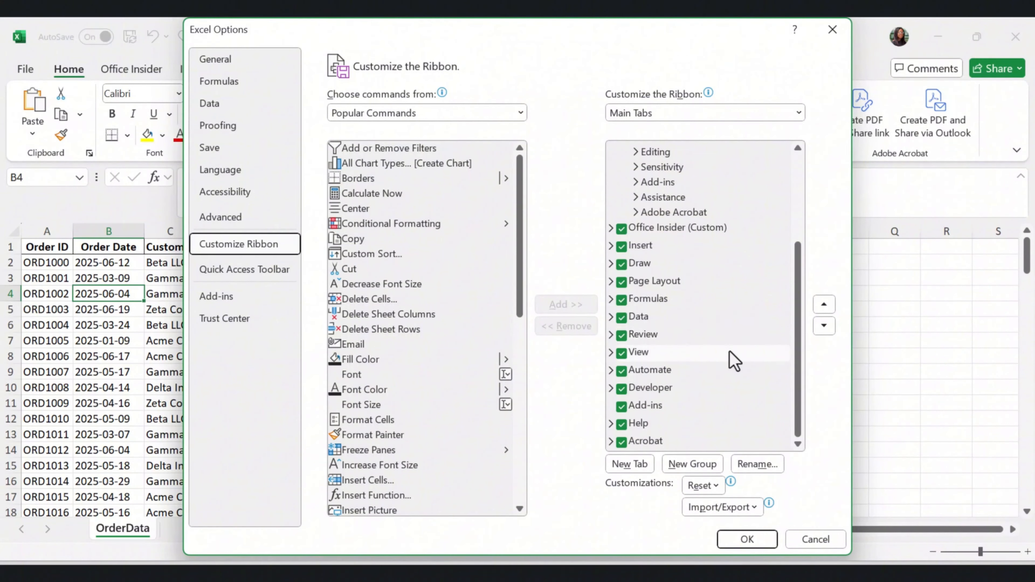
scroll(733, 361, "up", 2)
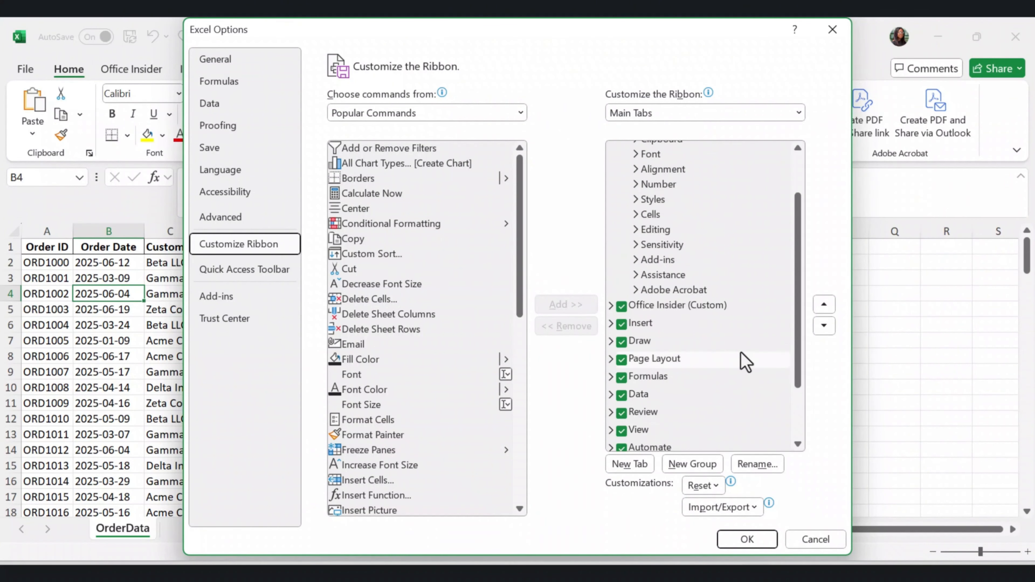
scroll(739, 359, "down", 2)
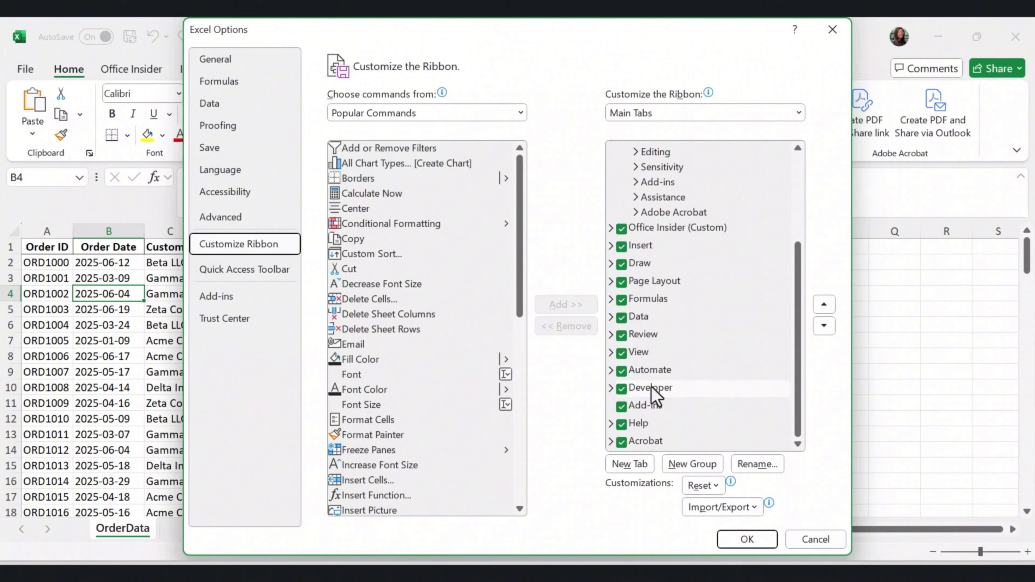
left_click(629, 389)
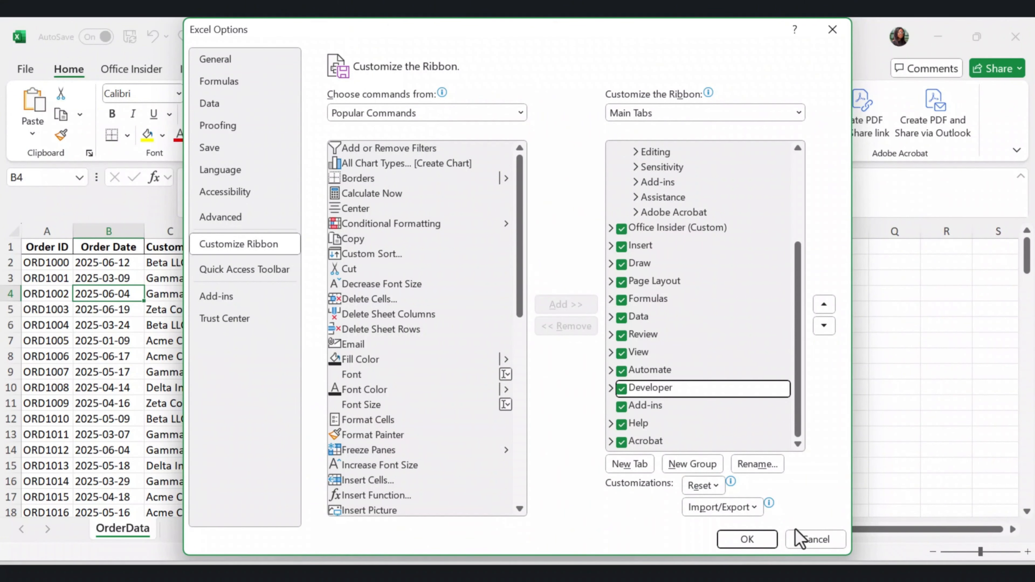
left_click(745, 539)
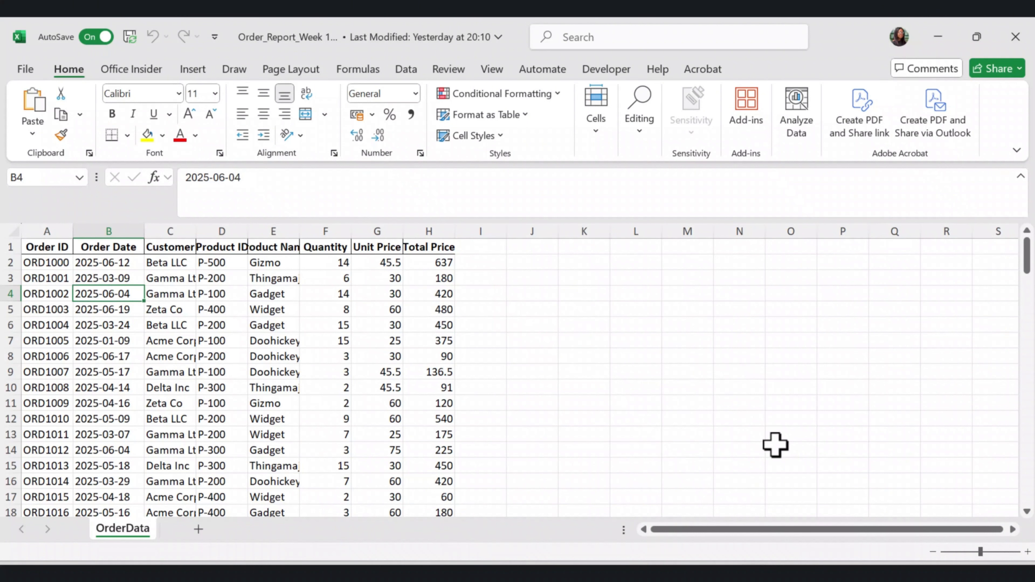
Start recording a macro named Prepare_Report_Original, stored in the Personal Macro Workbook, with no shortcut or description
left_click(609, 70)
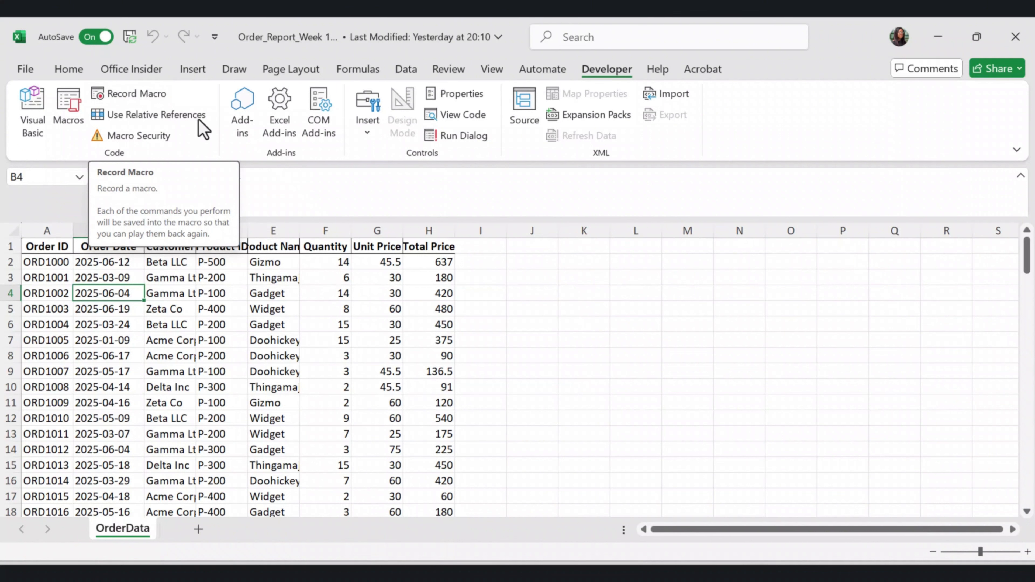
left_click(154, 97)
left_click_drag(446, 185, 472, 188)
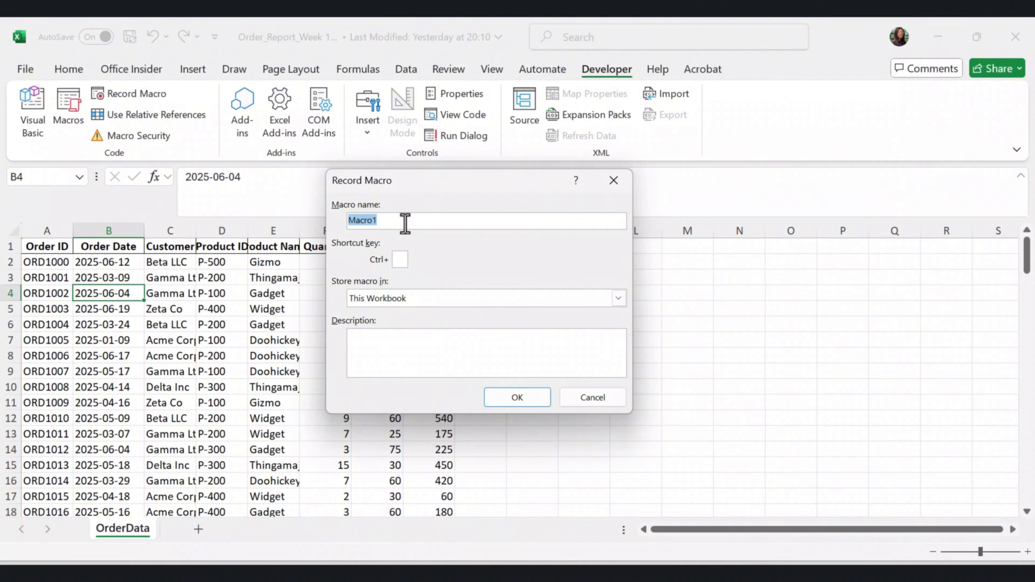
type("Prepare_Re")
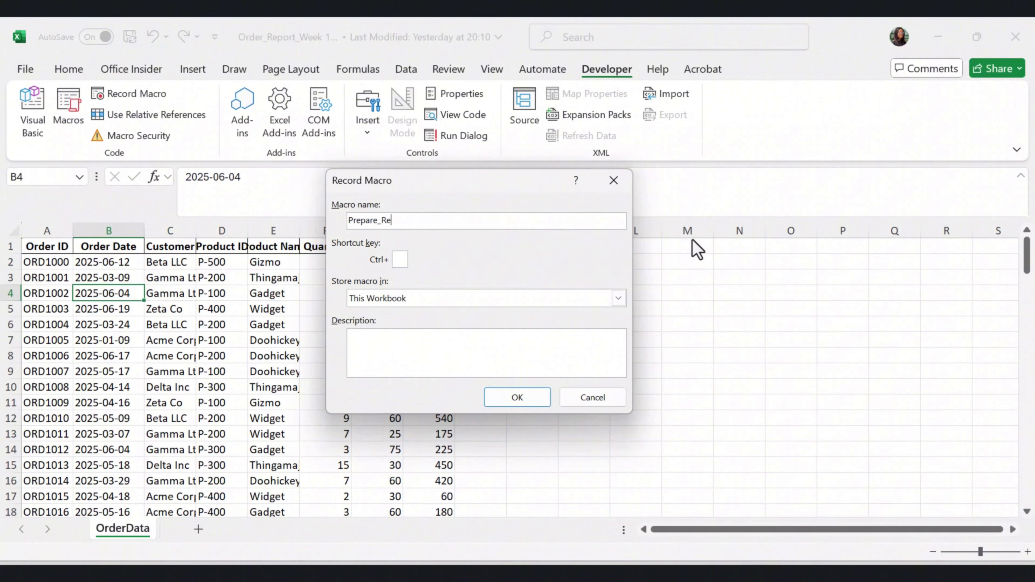
type("port_Original")
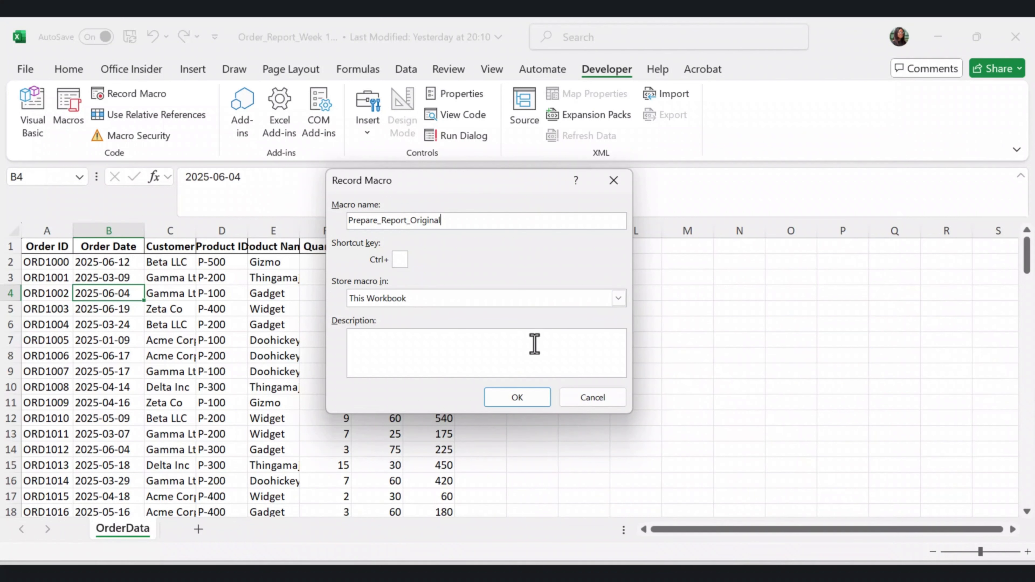
left_click(618, 299)
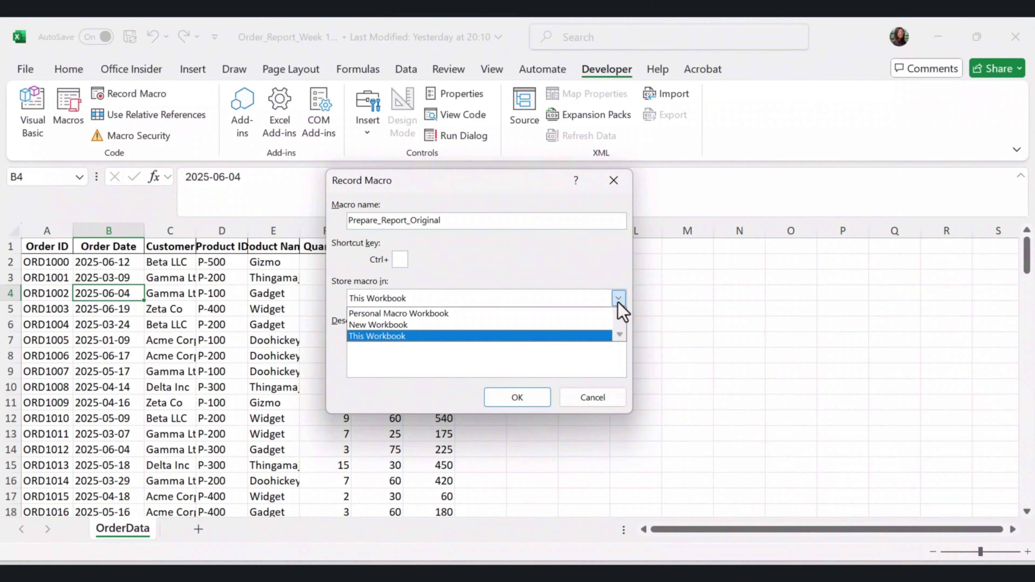
left_click(464, 314)
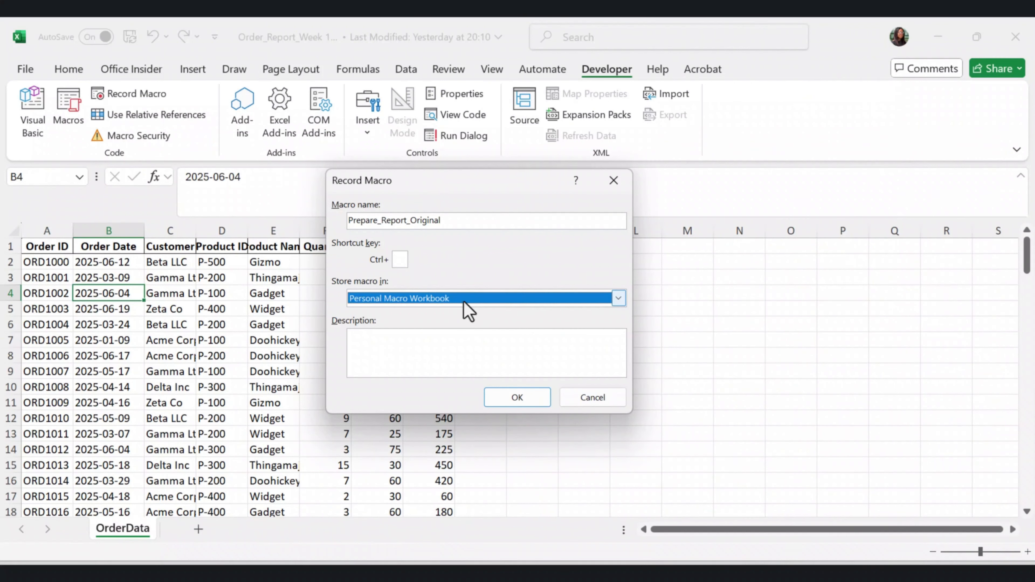
left_click(400, 353)
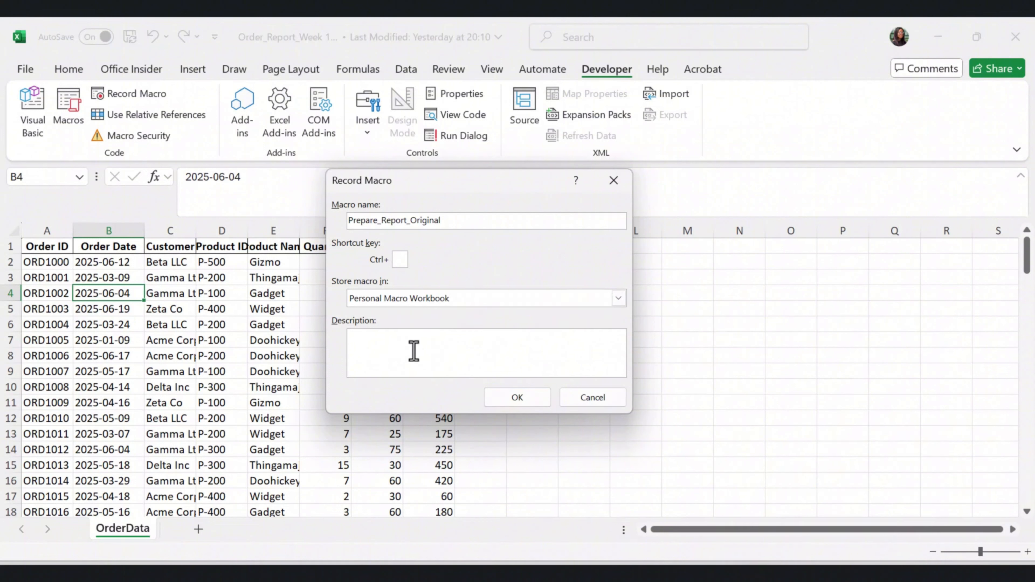
left_click(506, 398)
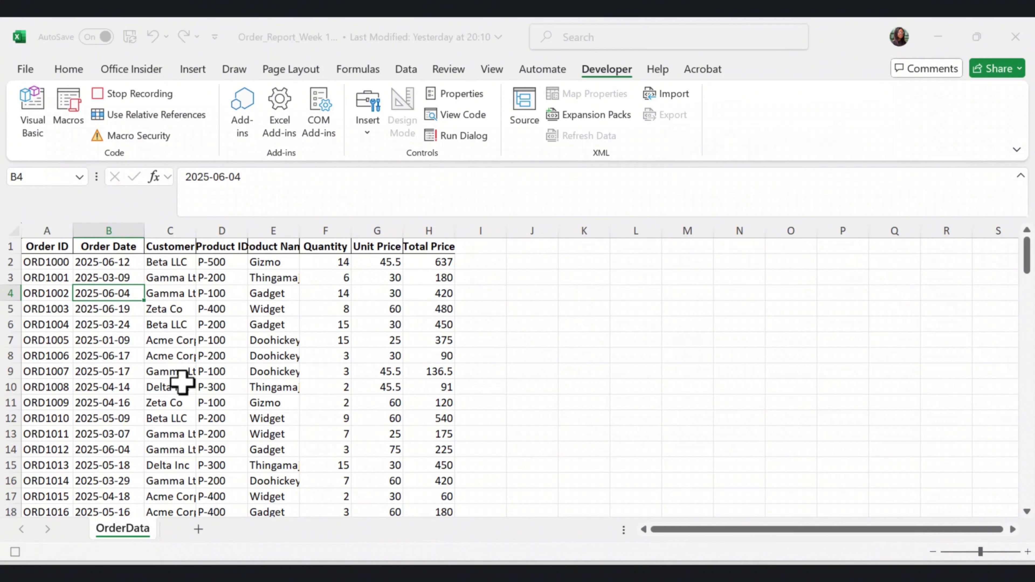
Convert the order data range A1:H121 into a table with headers
left_click(194, 326)
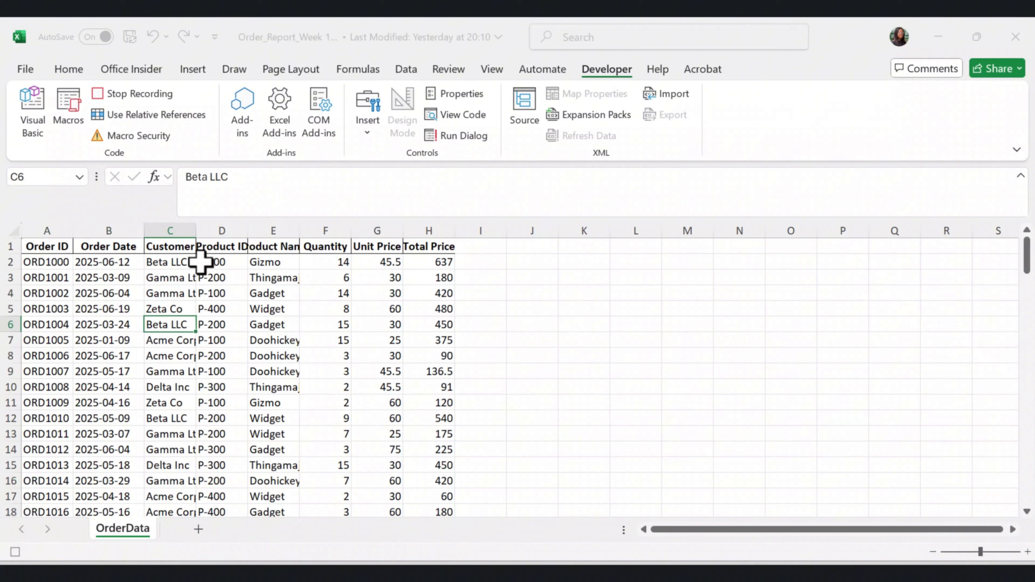
left_click(190, 72)
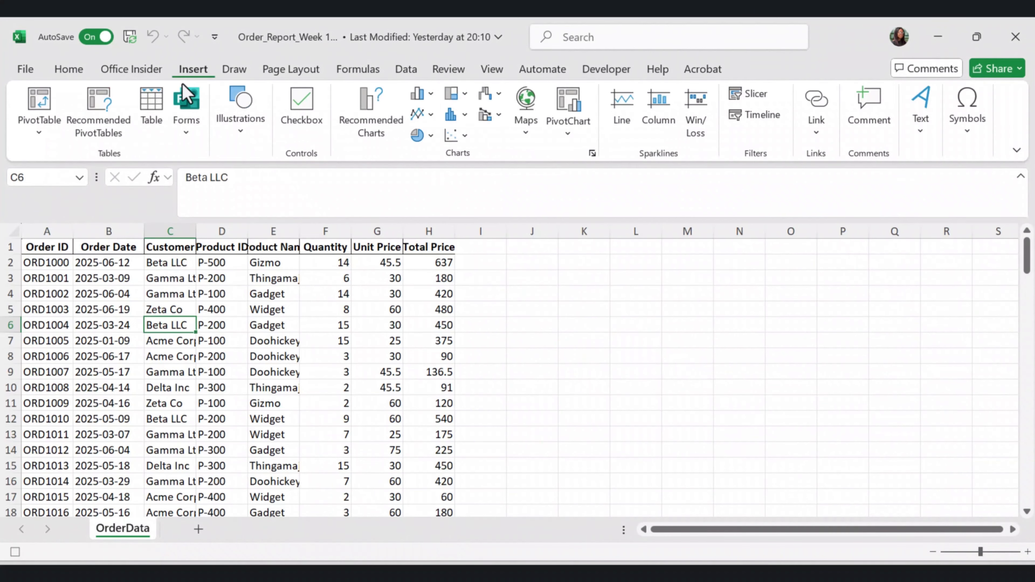
left_click(150, 109)
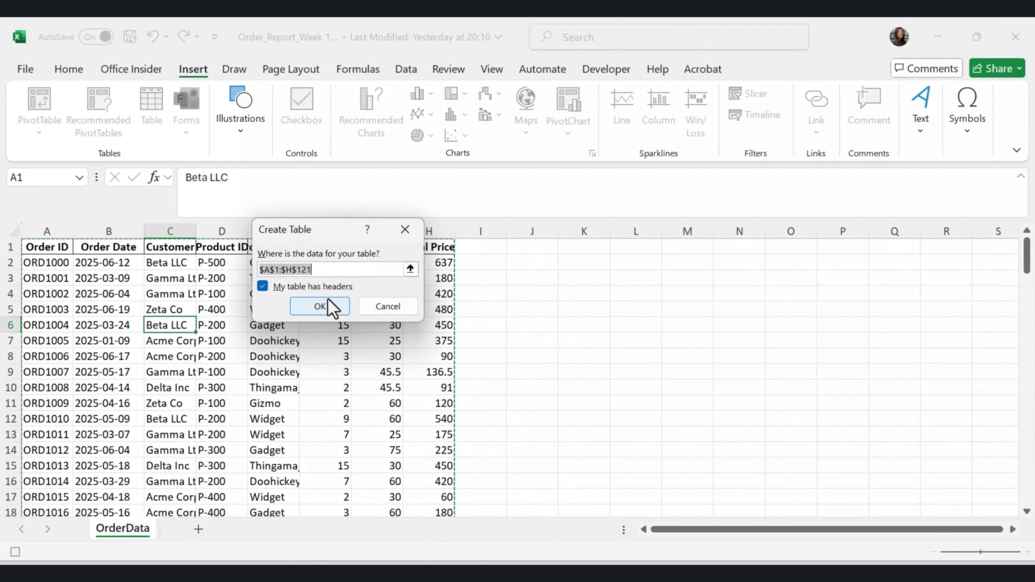
left_click(317, 314)
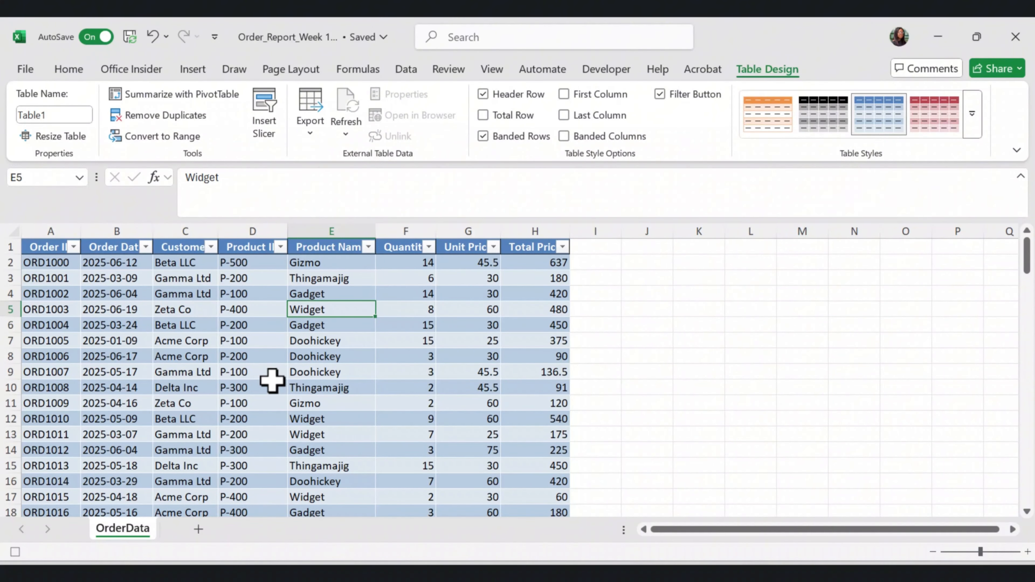
Insert three blank rows above the order table's header row
left_click(5, 247)
right_click(5, 247)
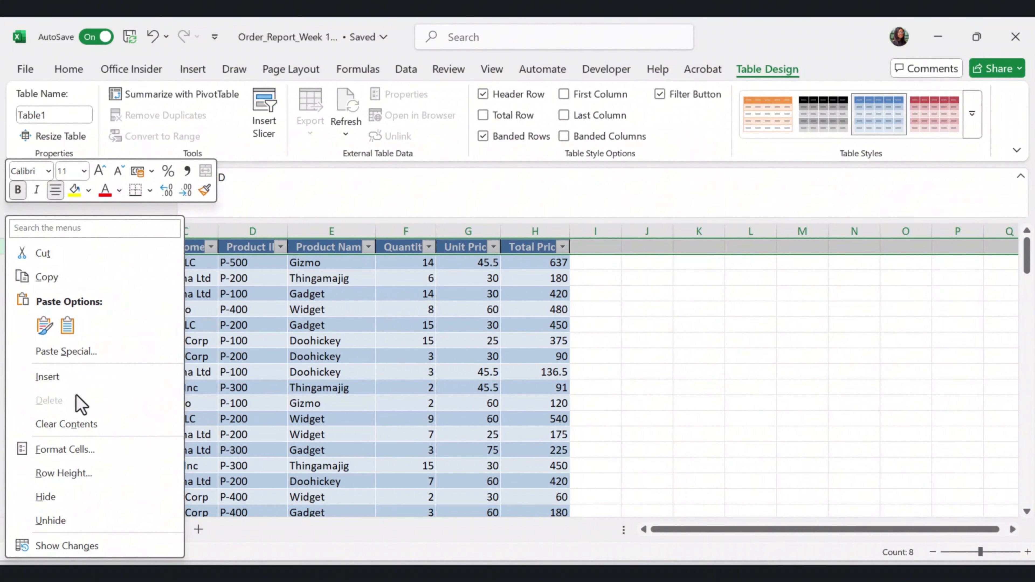
left_click(57, 377)
right_click(18, 247)
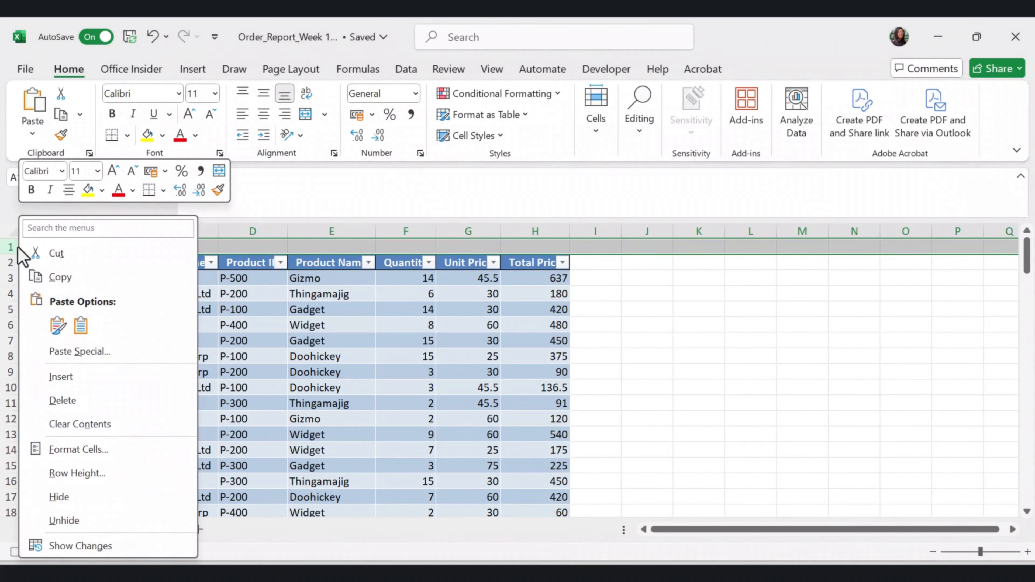
left_click(61, 376)
Enter the report title "Weekly Manufacturing Report" in cell A1
left_click(57, 247)
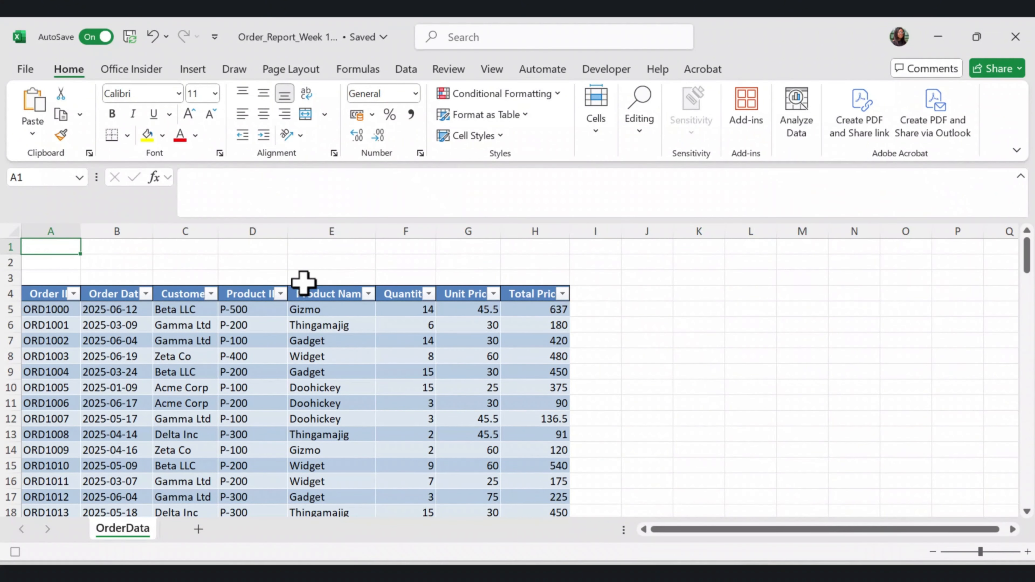
type("Weekl")
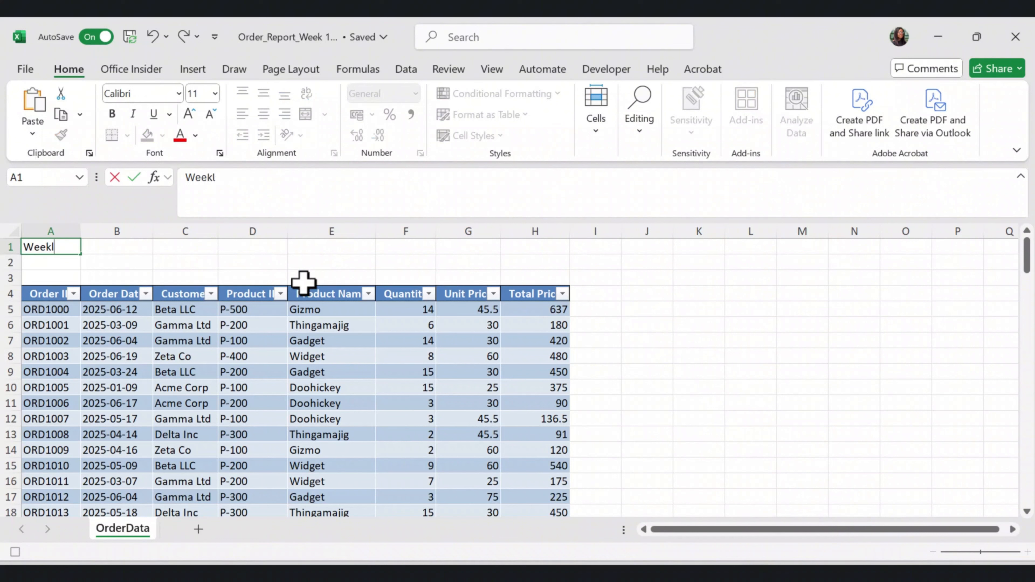
type("y Manufacturing ")
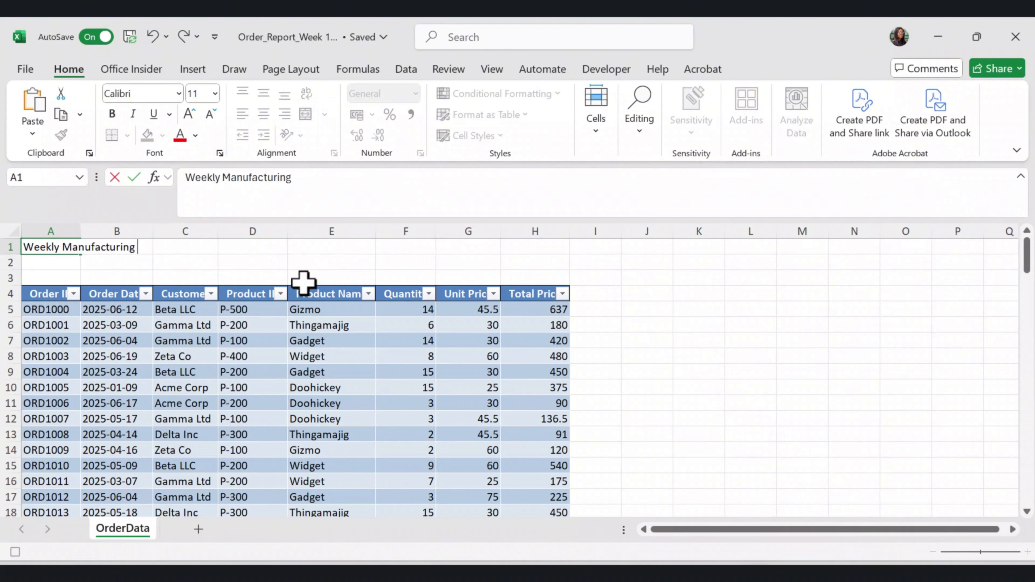
type("Report")
key("Return")
Make the report title in A1 bold and enlarge its font by three size increments
left_click(72, 245)
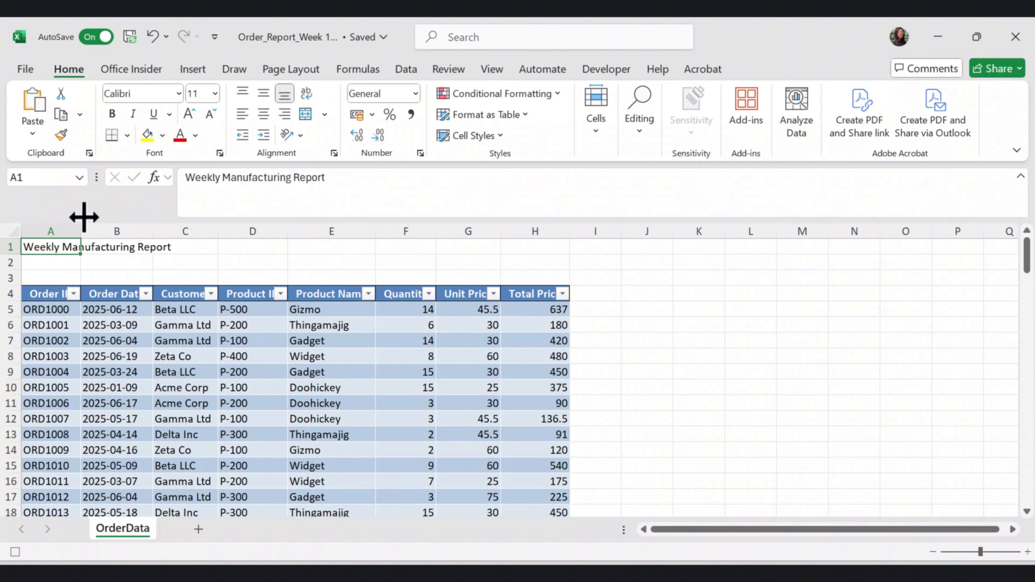
key("ctrl+b")
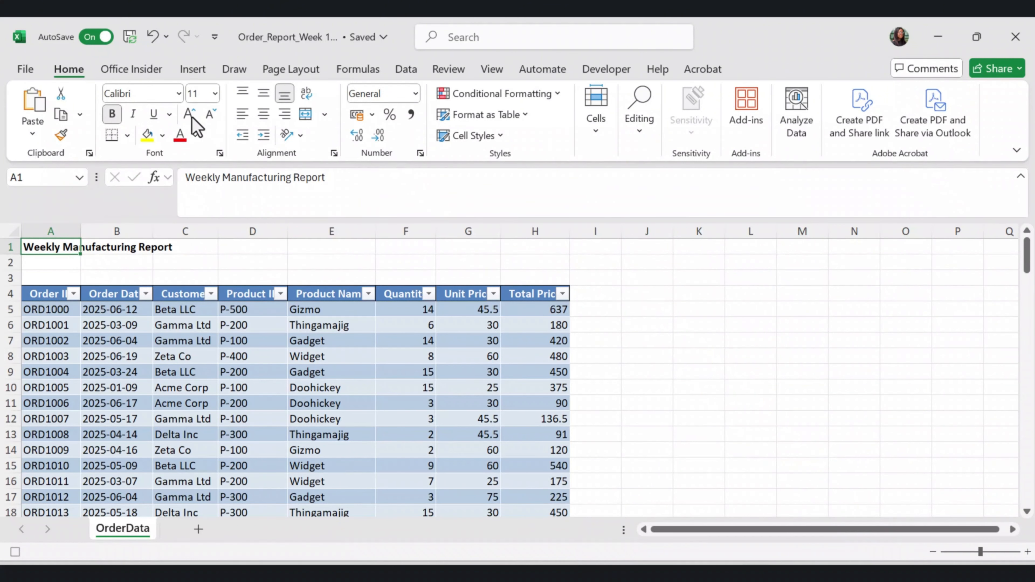
left_click(190, 115)
left_click(190, 115)
left_click(190, 116)
Enter the label "Date" in cell A2 and the formula =TODAY() in cell B2
left_click(102, 269)
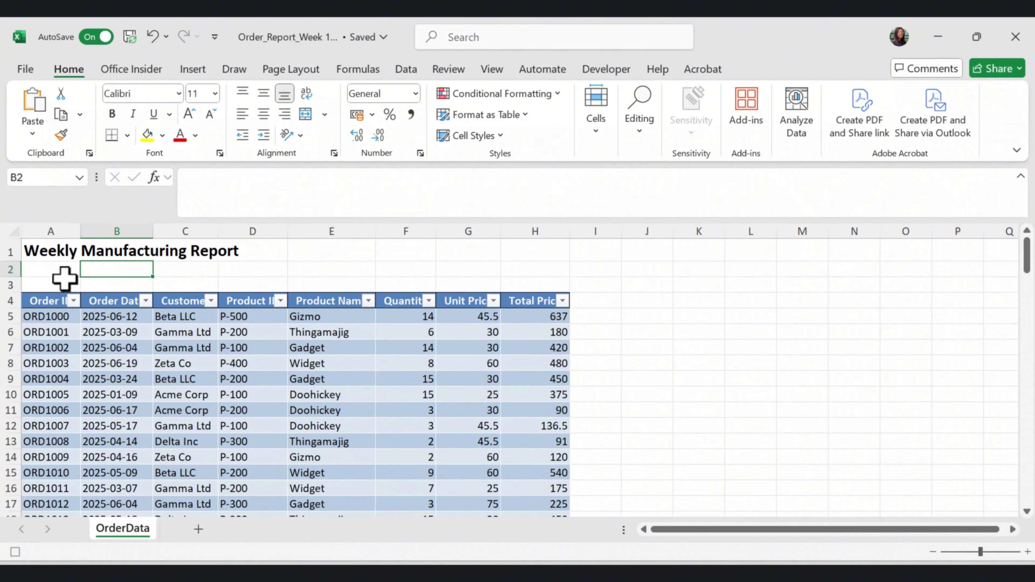
left_click(60, 271)
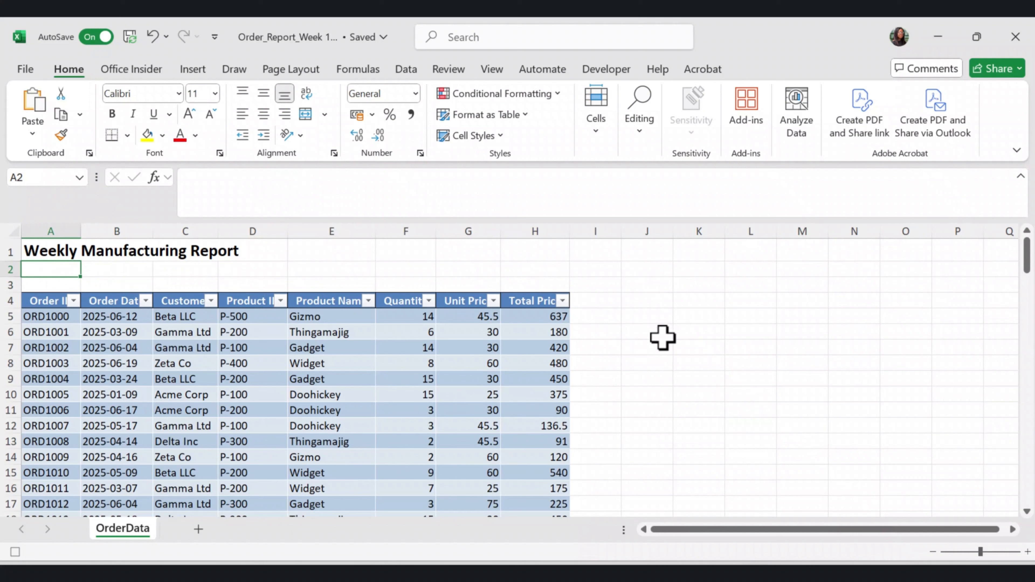
type("Date")
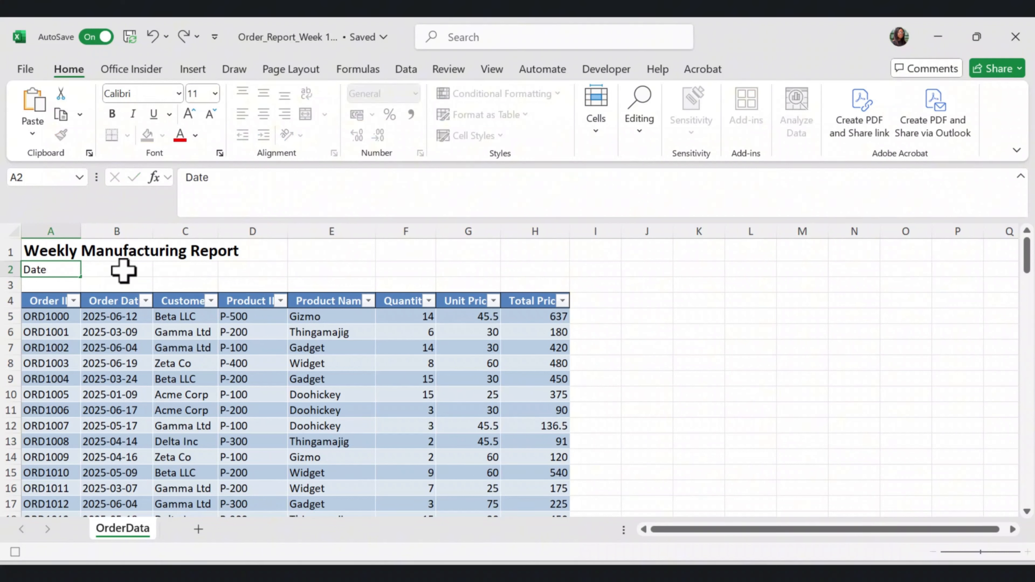
left_click(123, 270)
type("=")
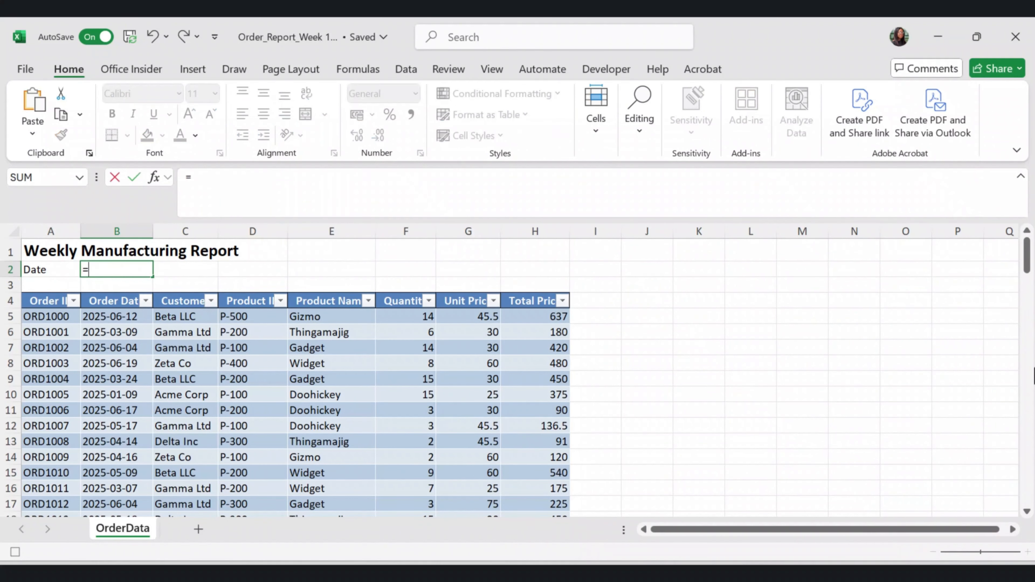
type("TODAY()")
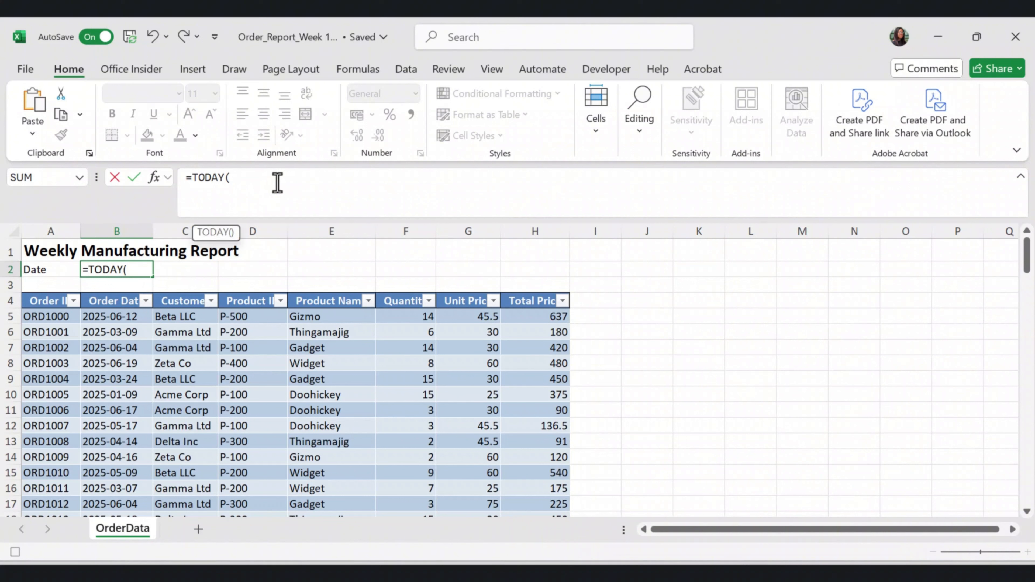
key("Return")
Replace the TODAY formula in B2 with its static date by copying the cell and pasting only the value over it
left_click(145, 270)
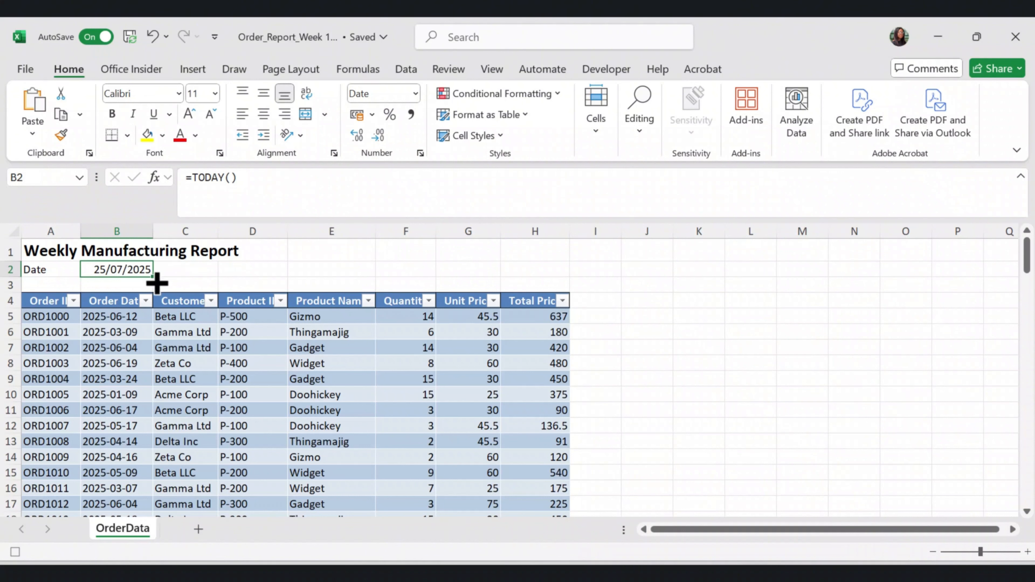
key("ctrl+c")
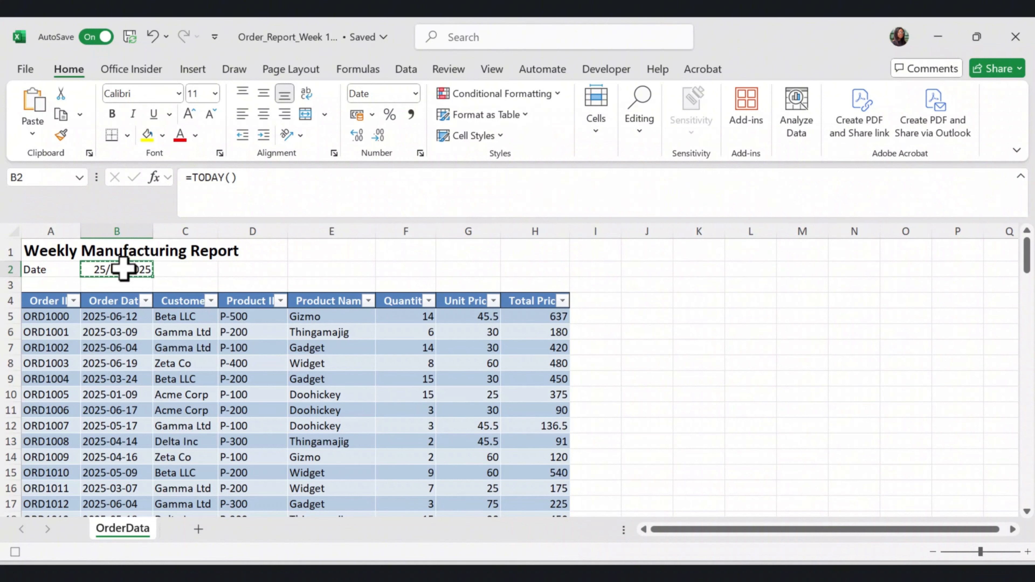
right_click(124, 270)
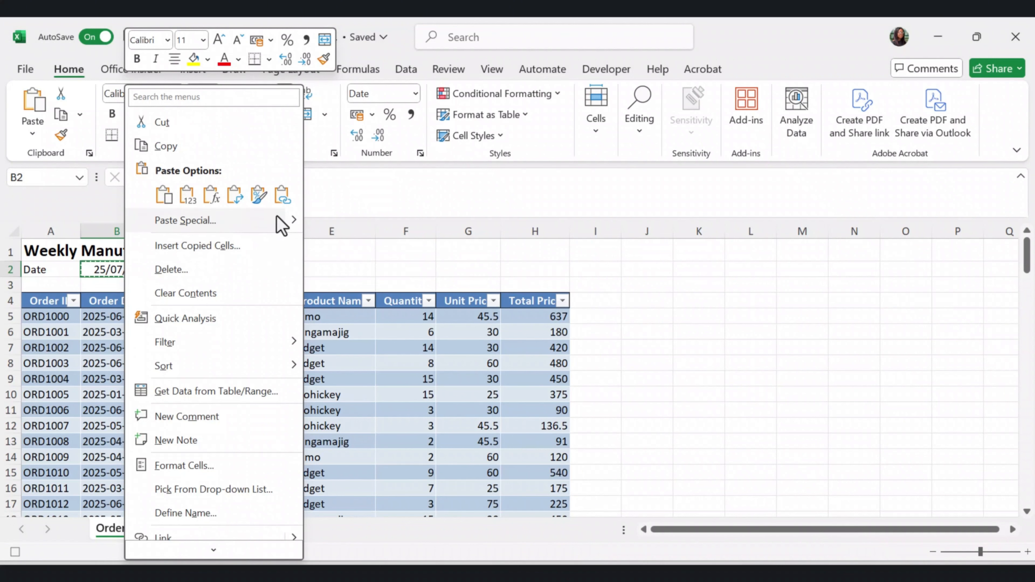
mouse_move(294, 231)
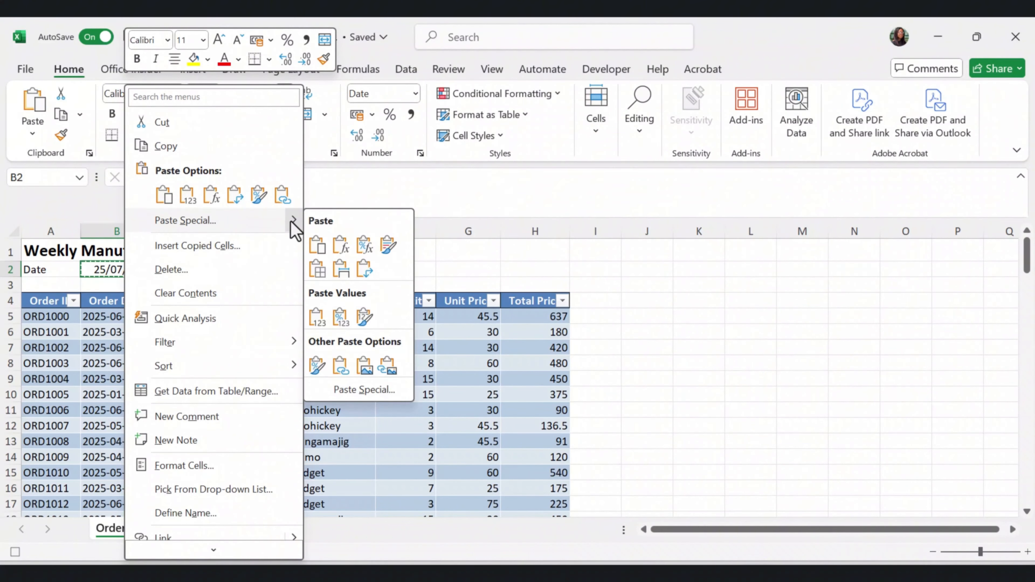
left_click(317, 318)
Copy the title's formatting from A1 onto the Date label in A2 and the date in B2 with Format Painter
left_click_drag(34, 269, 136, 269)
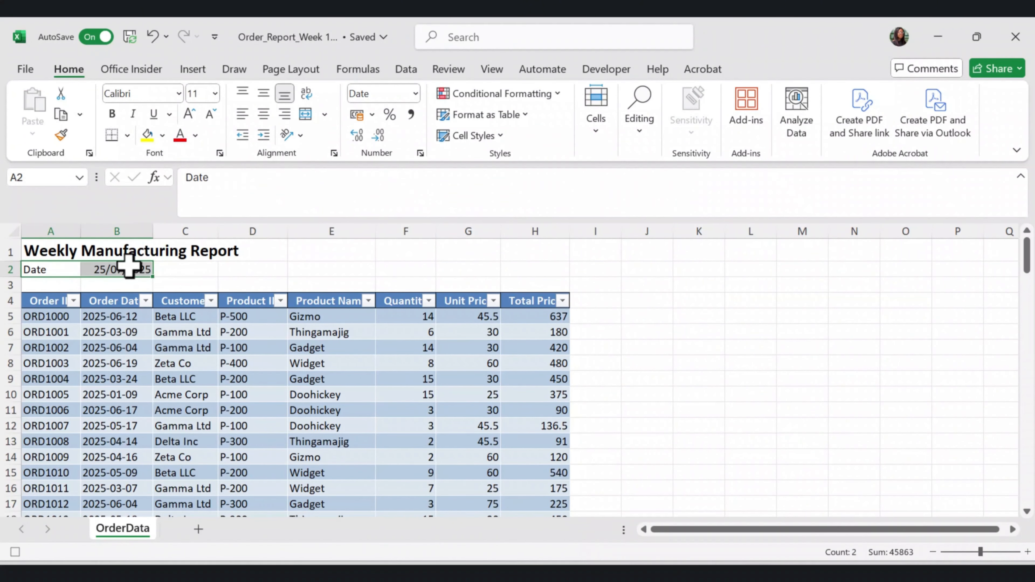
left_click(58, 252)
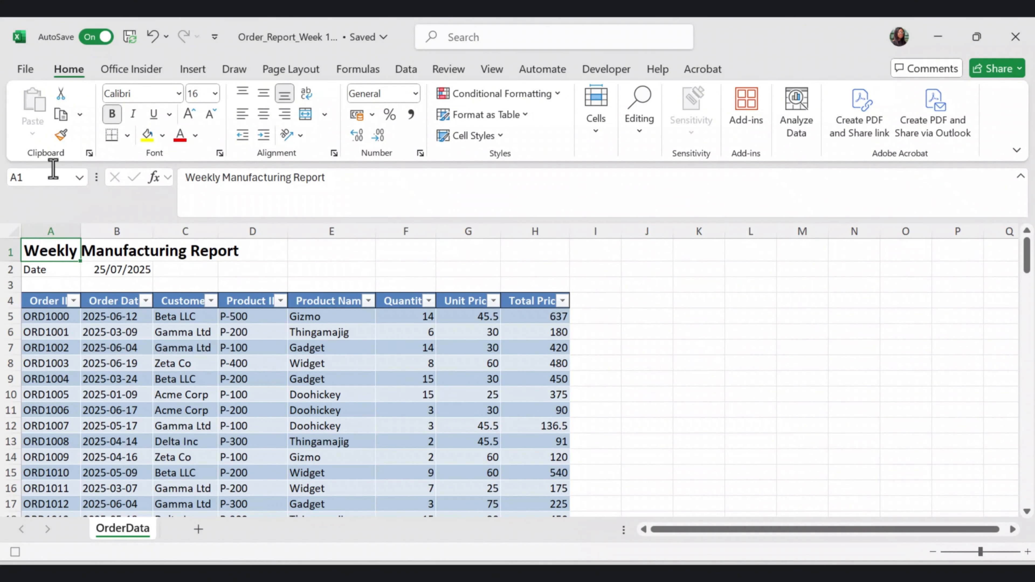
left_click(61, 135)
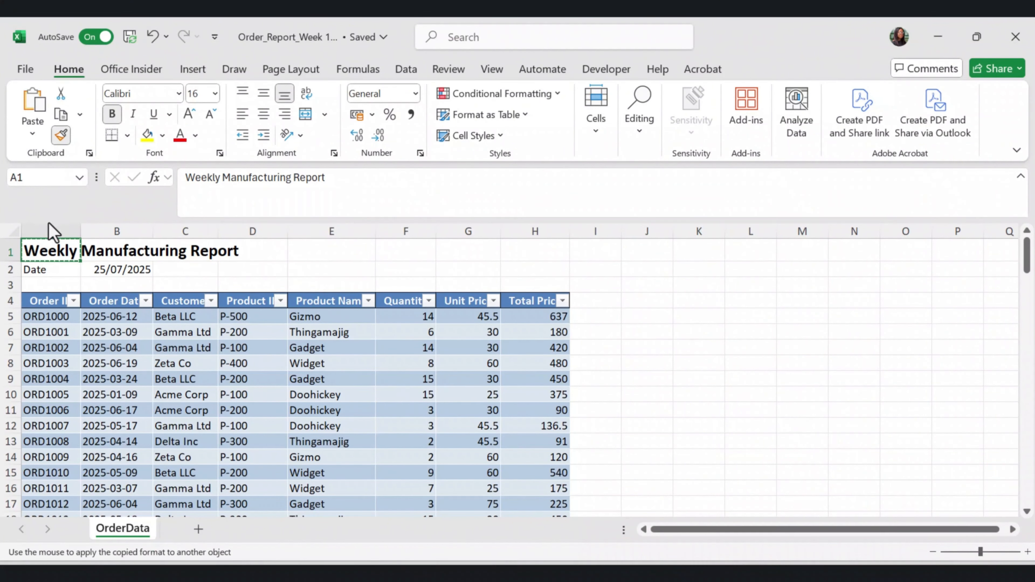
left_click(46, 269)
left_click(137, 273)
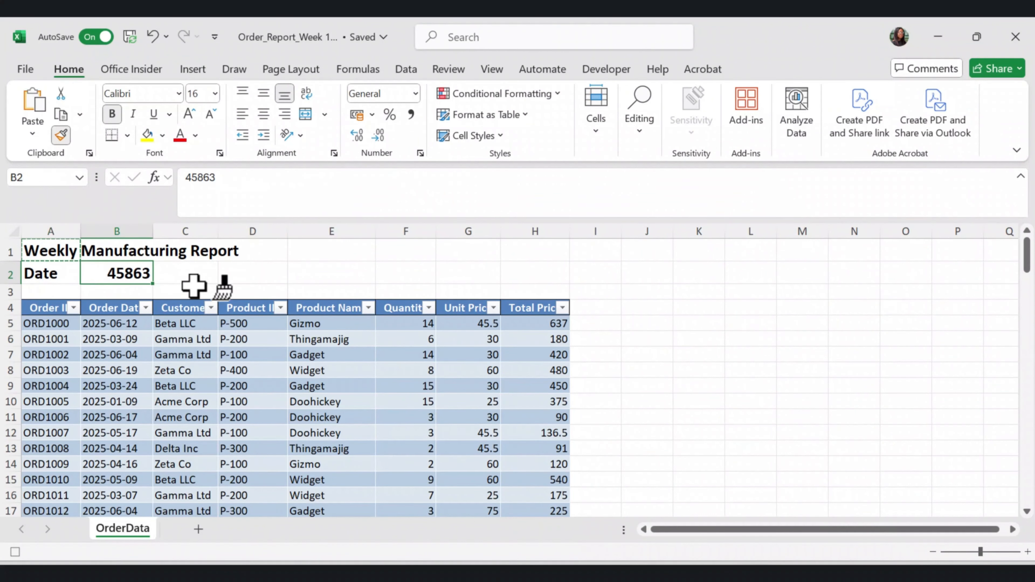
Set the number format of the date in B2 to Short Date
left_click(415, 93)
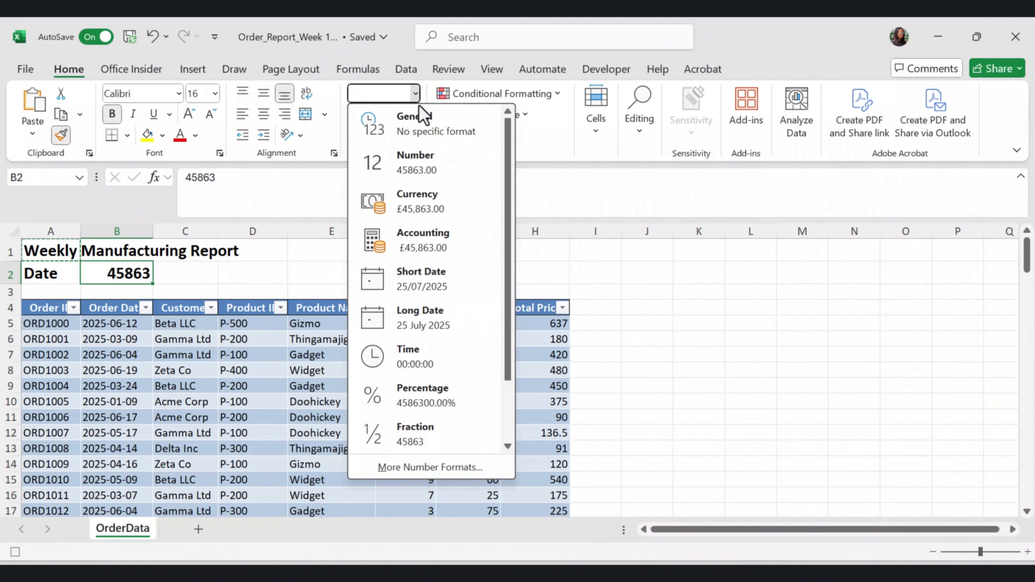
left_click(418, 294)
key("Right")
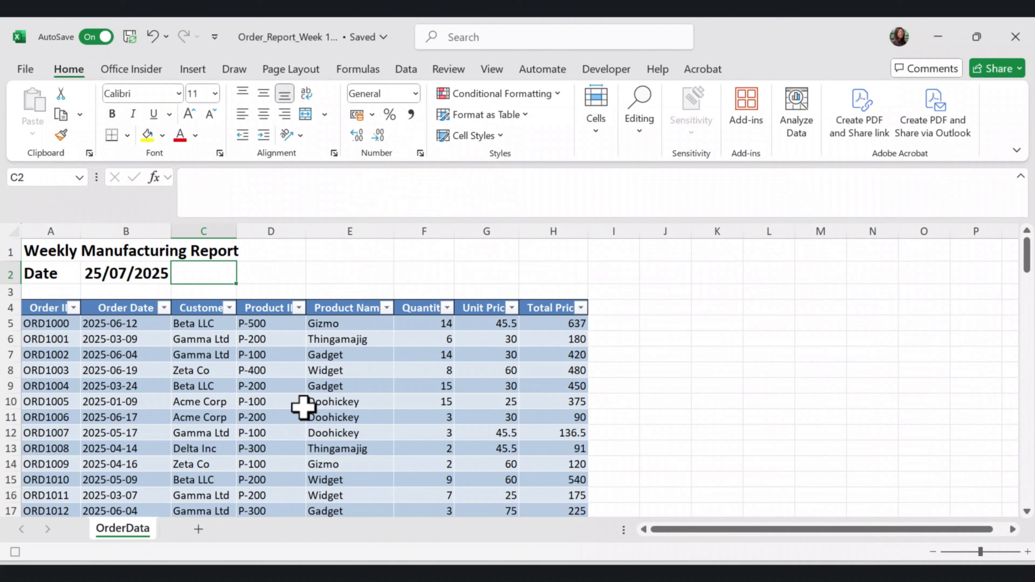
Widen column D to fit its header and sort the table by Product ID from A to Z
left_click_drag(306, 232, 330, 232)
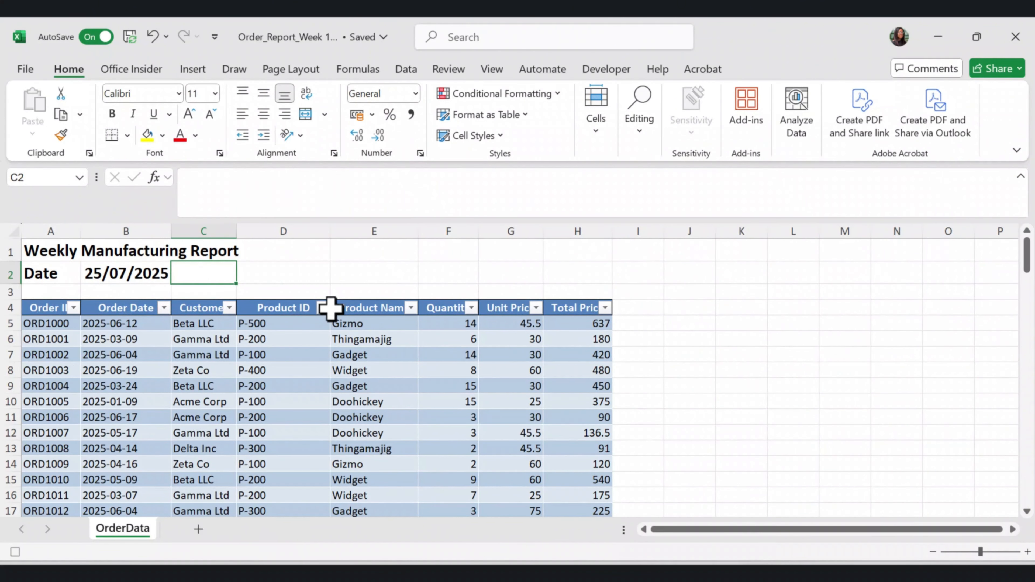
left_click(321, 308)
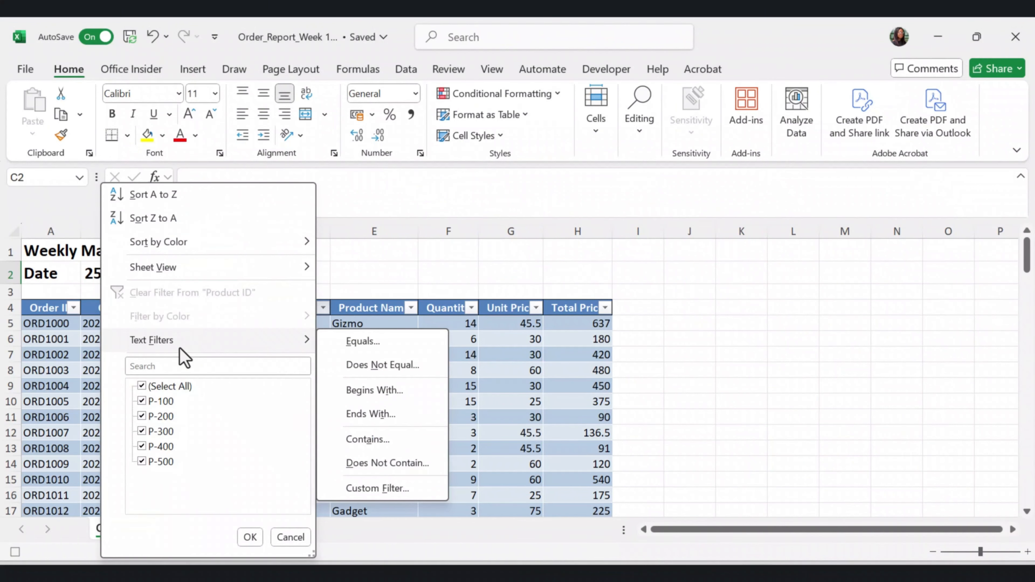
left_click(158, 196)
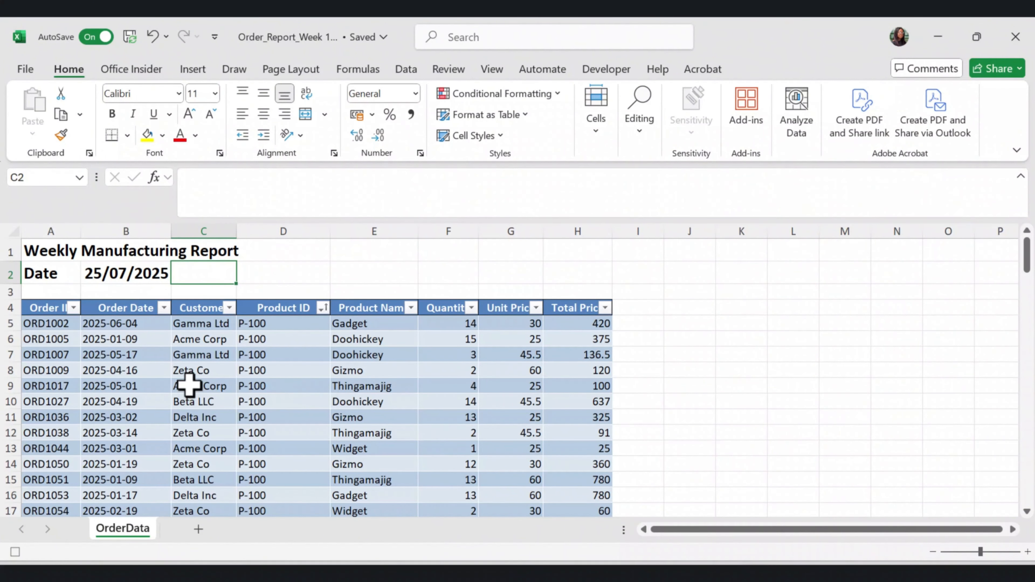
Highlight Quantity values greater than 8, from F5 down, with Light Red Fill with Dark Red Text using conditional formatting
left_click(450, 339)
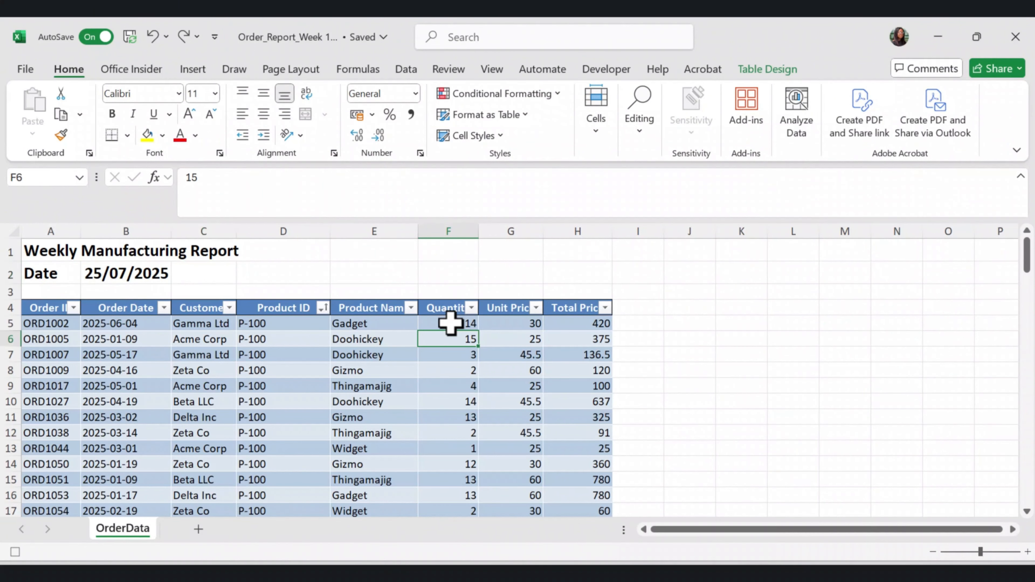
left_click_drag(451, 323, 455, 534)
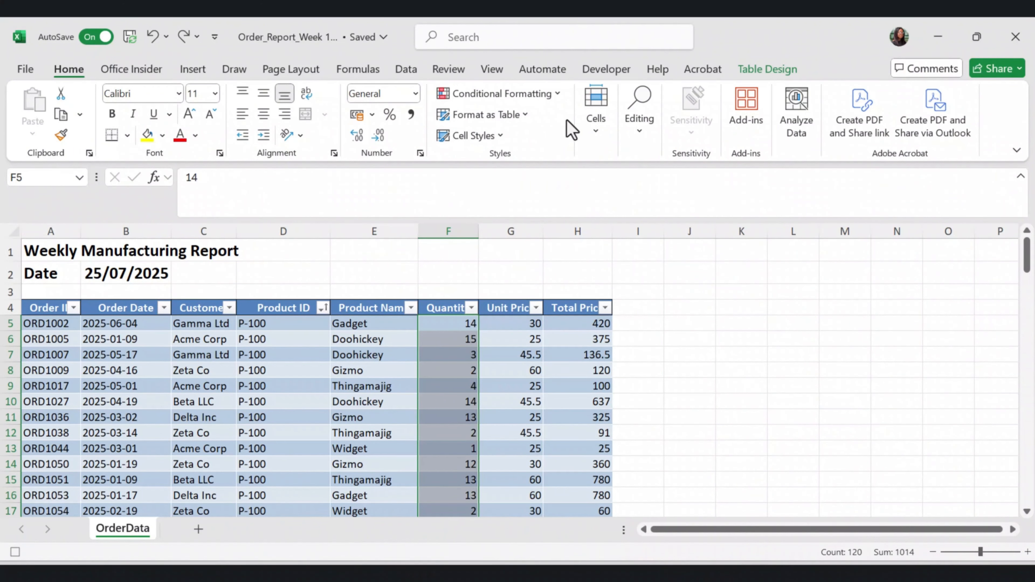
left_click(552, 97)
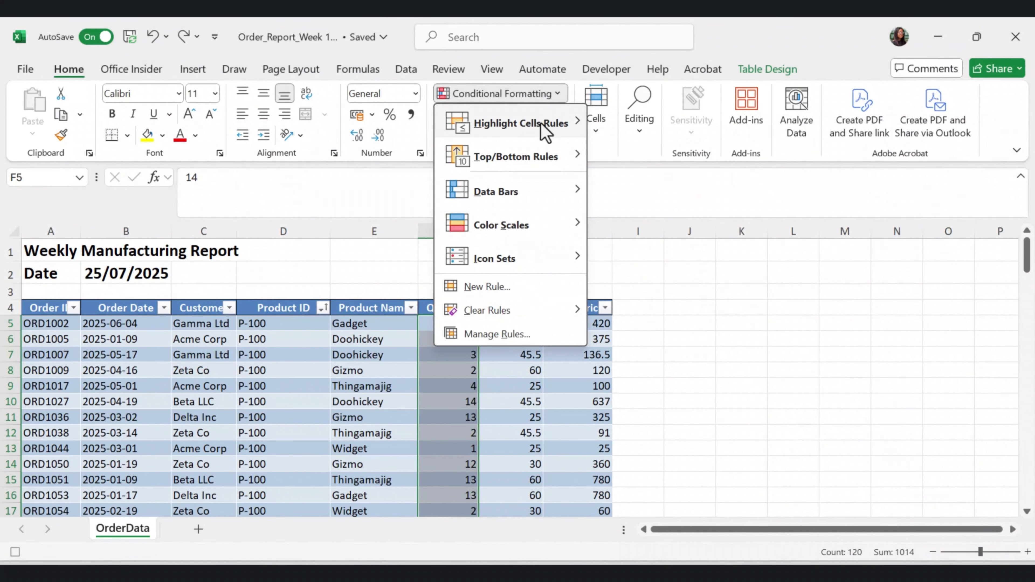
mouse_move(545, 132)
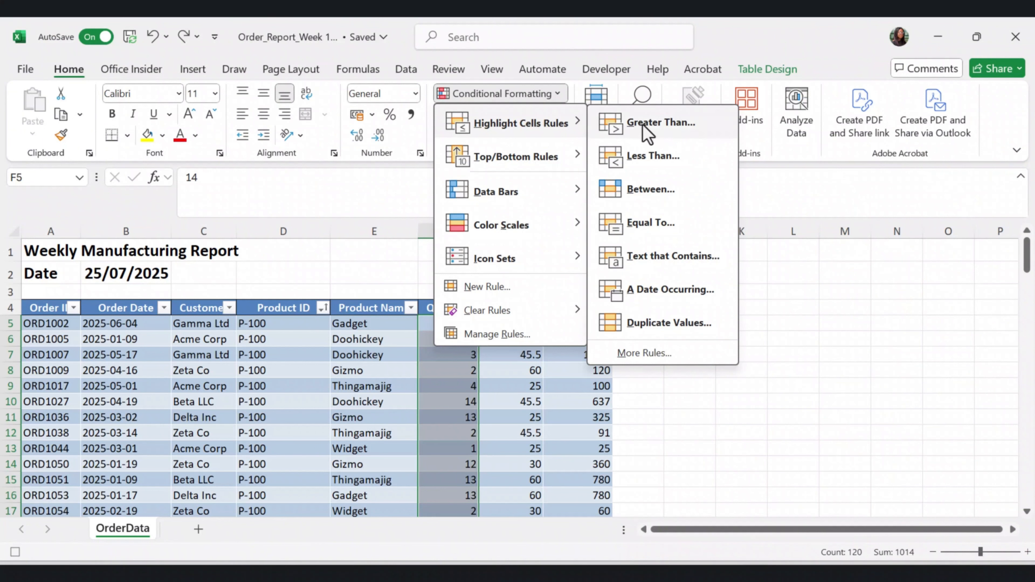
left_click(633, 128)
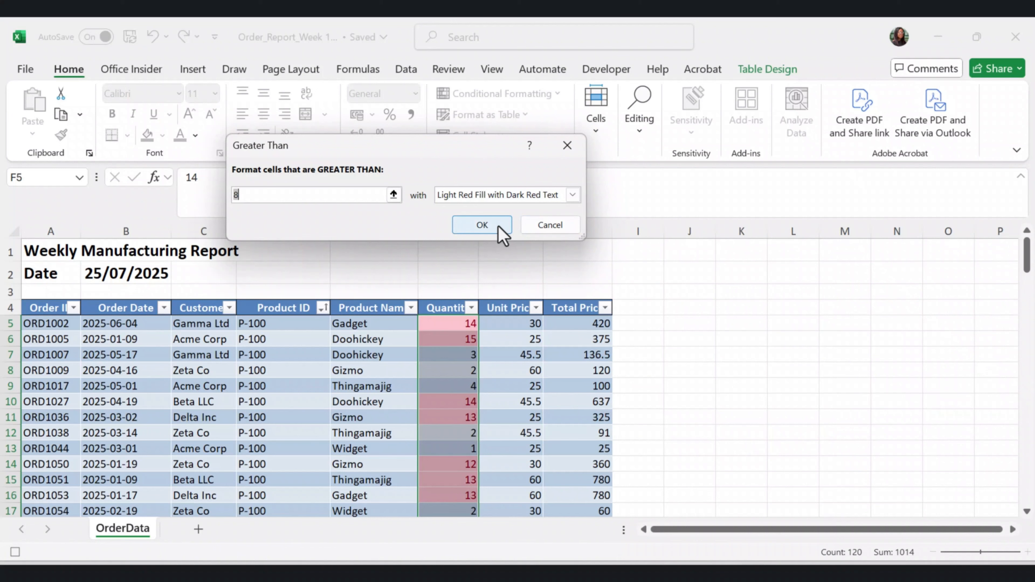
left_click(482, 225)
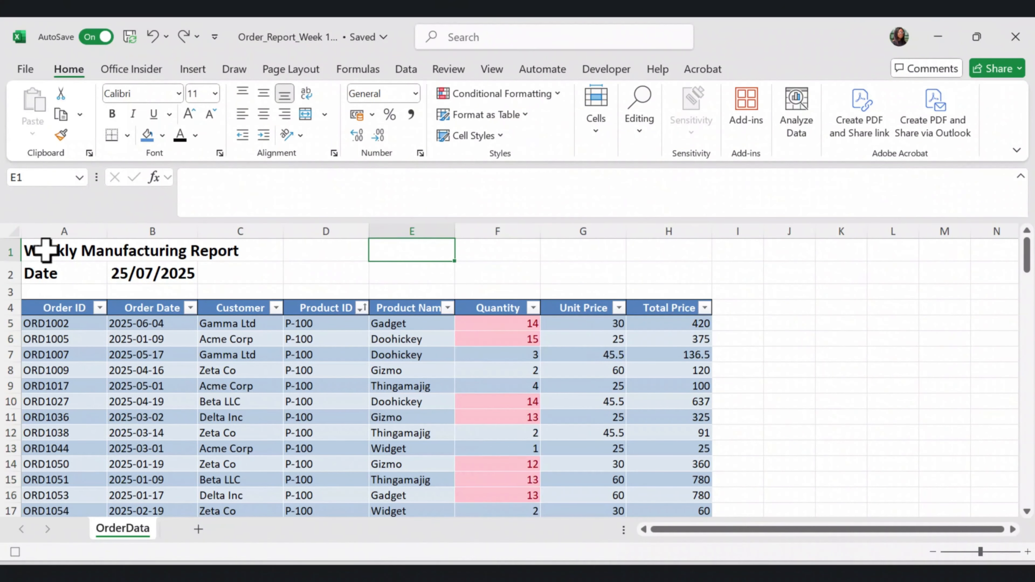
Give the title block A1:C2 a blue fill and white font colour
left_click(46, 249)
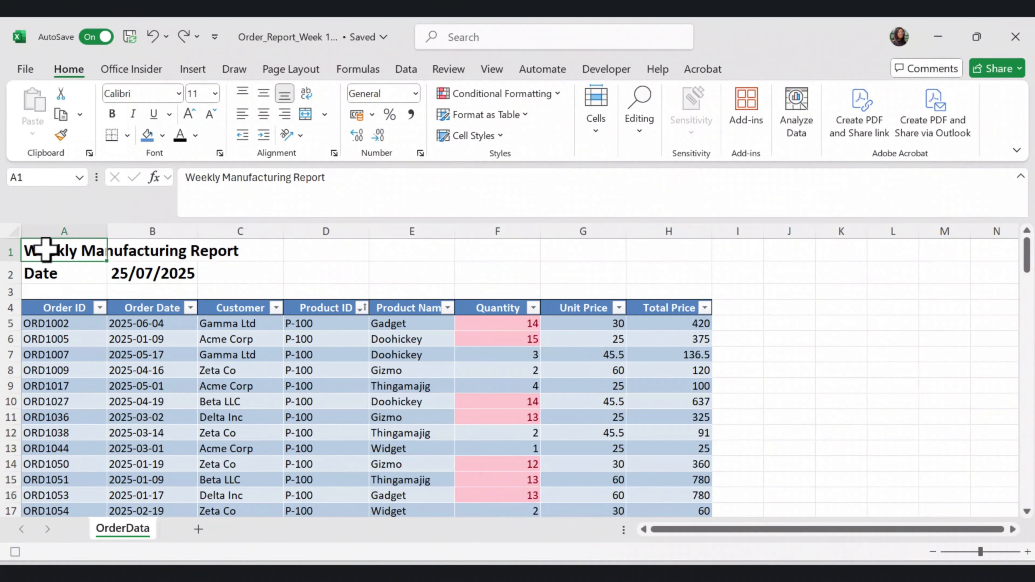
left_click_drag(46, 249, 233, 279)
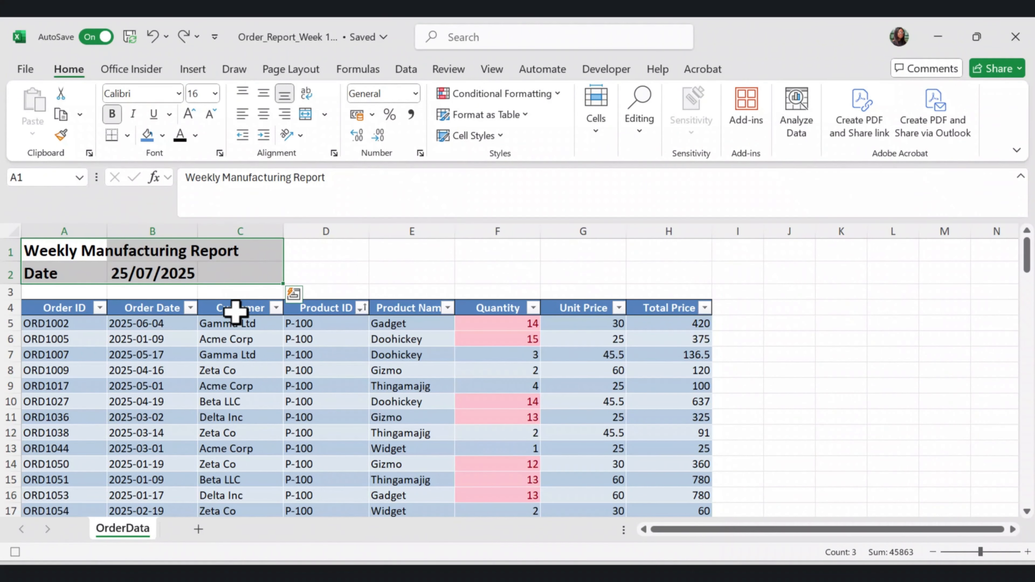
left_click(238, 323)
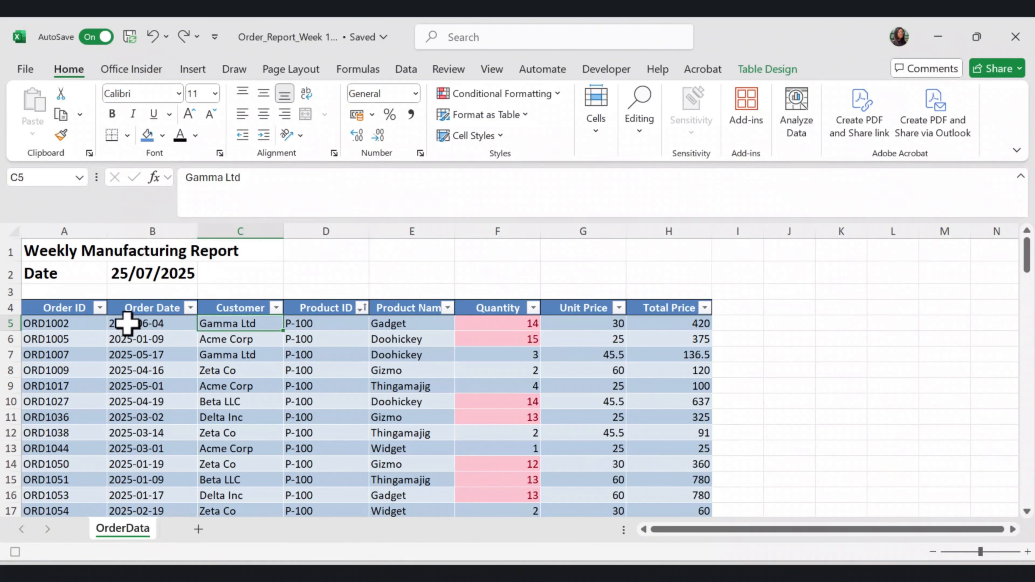
left_click(125, 305)
left_click_drag(50, 250, 215, 270)
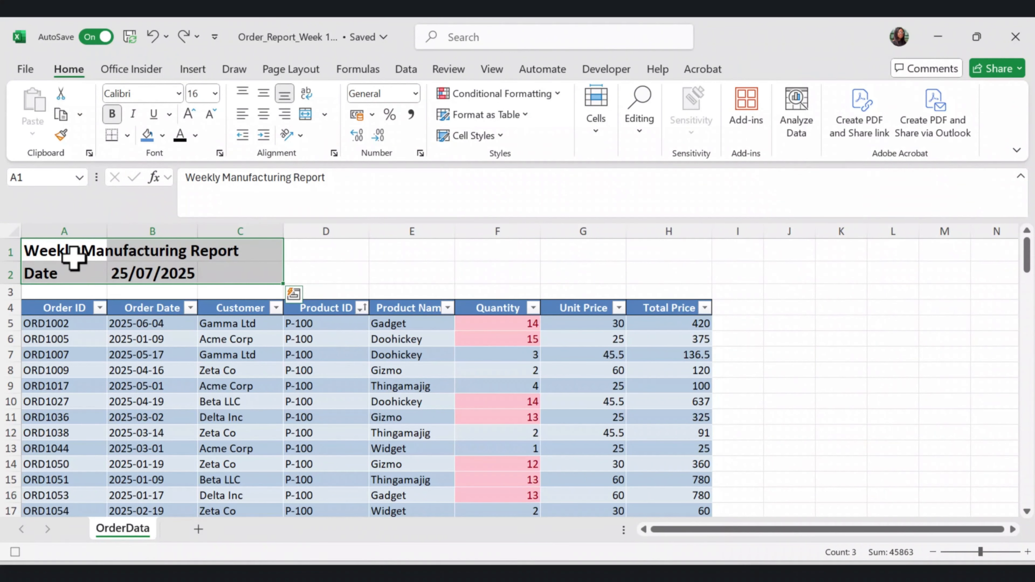
left_click(162, 136)
left_click(219, 296)
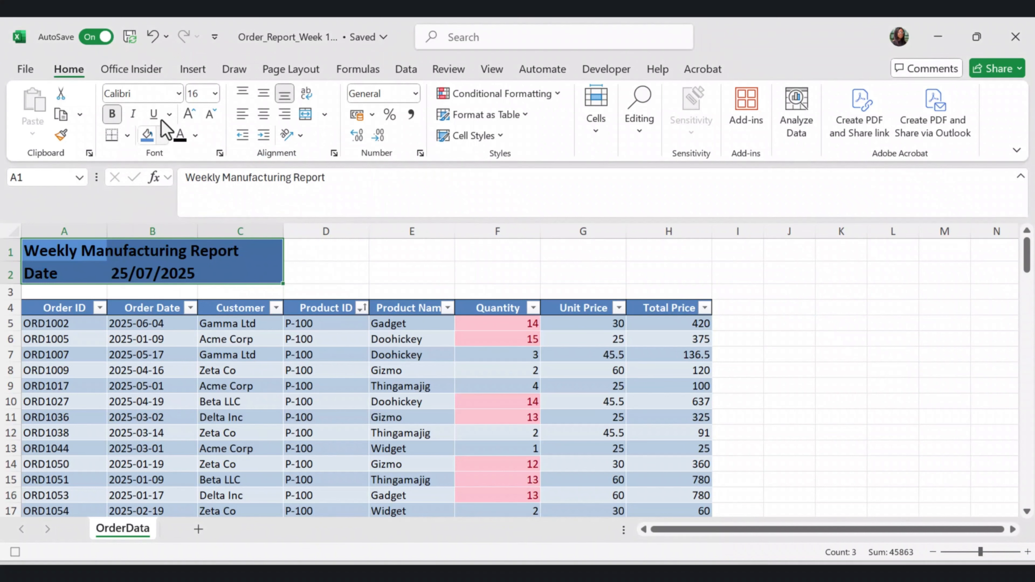
left_click(195, 136)
left_click(182, 239)
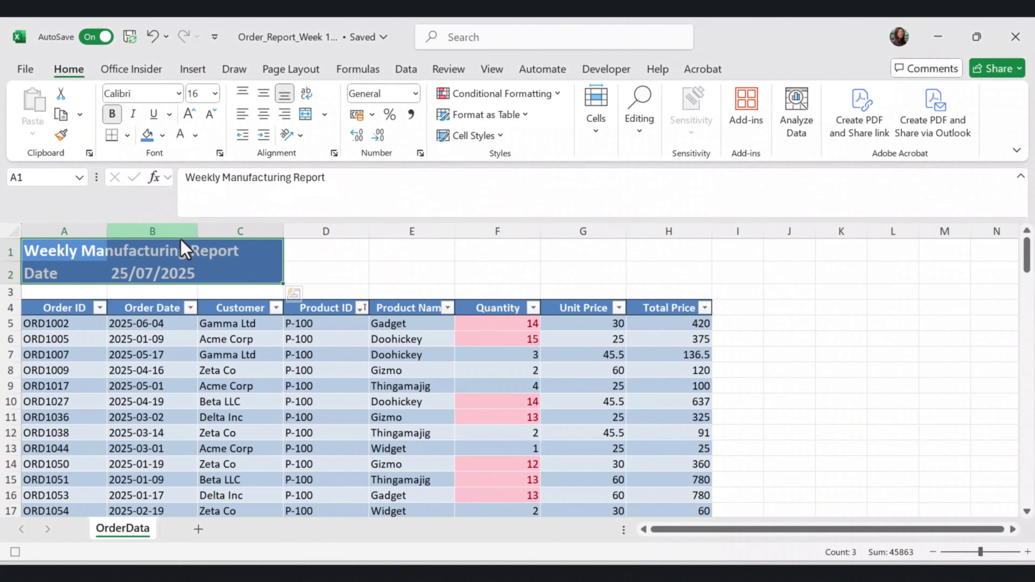
Select a cell inside the table and stop recording the macro
left_click(326, 387)
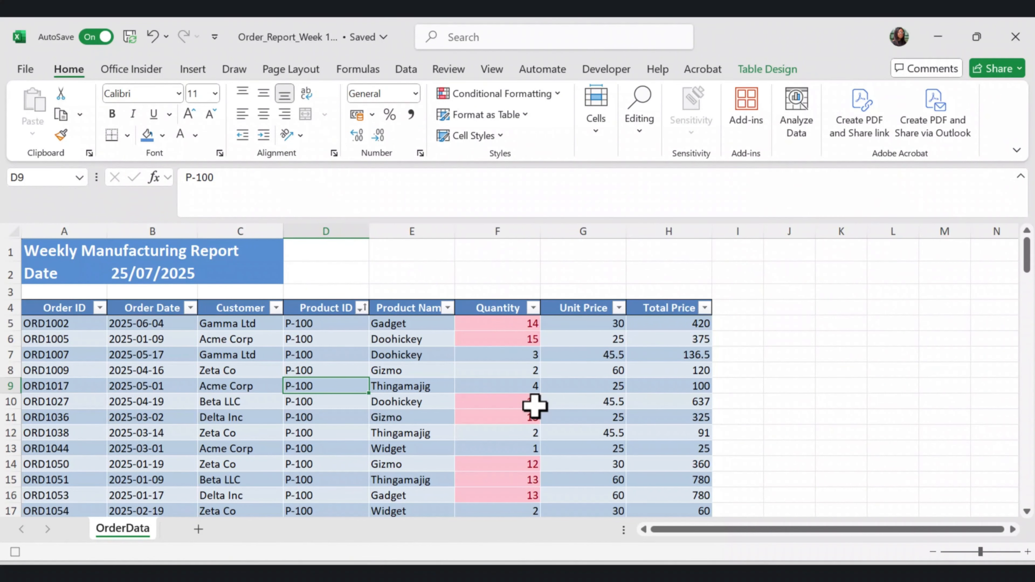
left_click(613, 72)
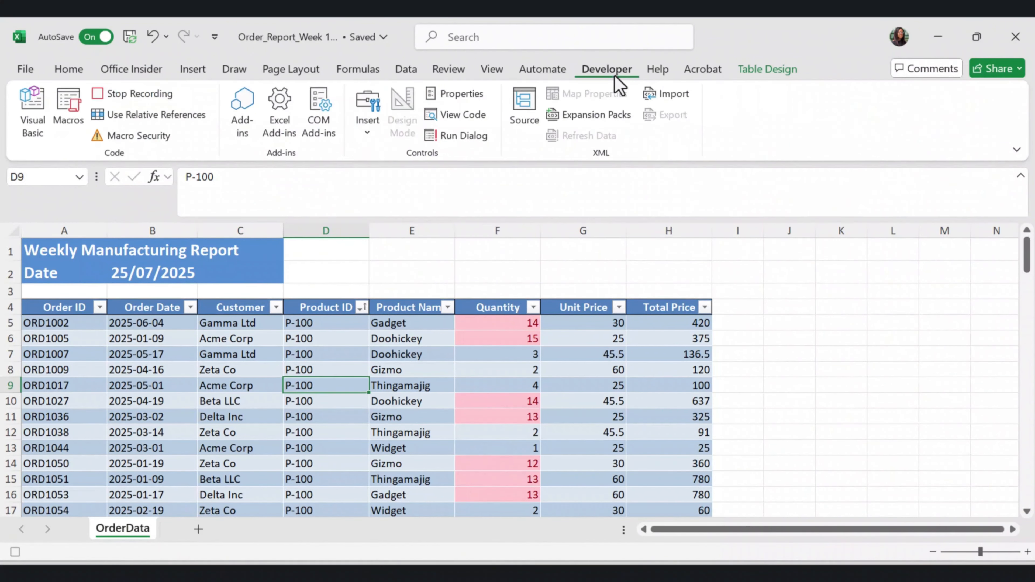
left_click(139, 93)
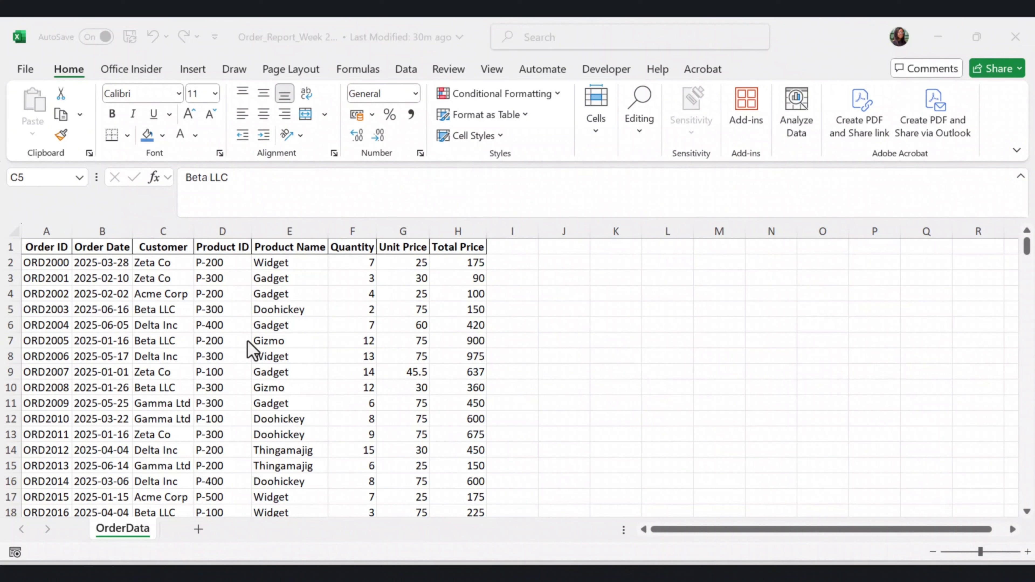
Look through the unformatted order rows in the Order_Report_Week 2 workbook and return to the first row
scroll(250, 352, "down", 3)
scroll(264, 376, "up", 3)
scroll(265, 377, "down", 19)
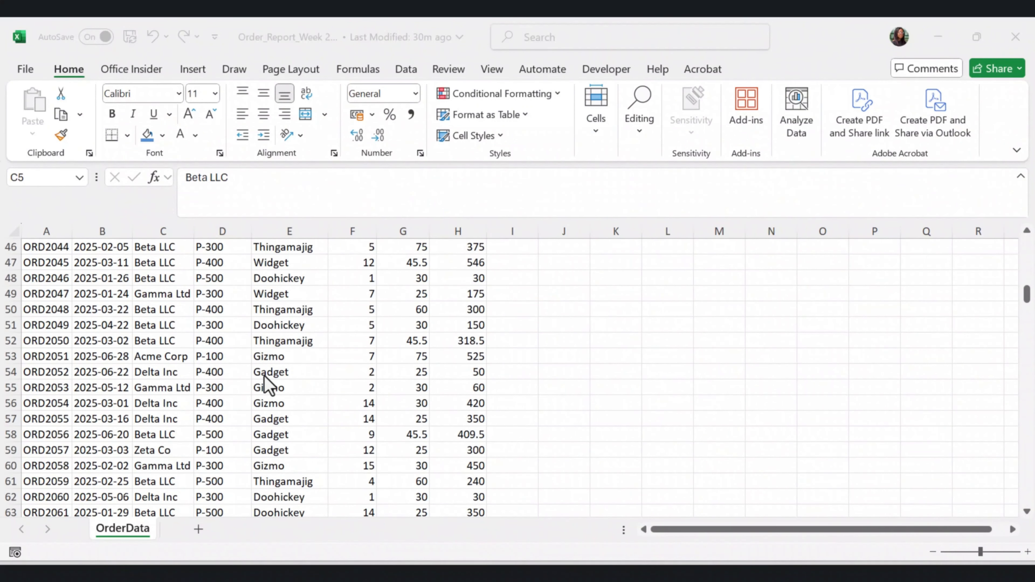
scroll(266, 377, "down", 9)
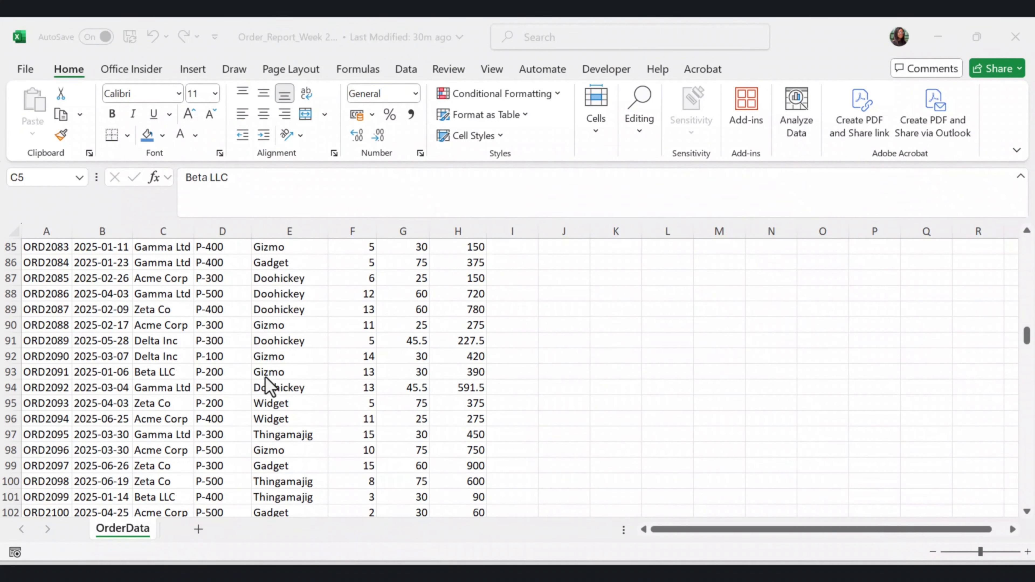
scroll(265, 377, "down", 4)
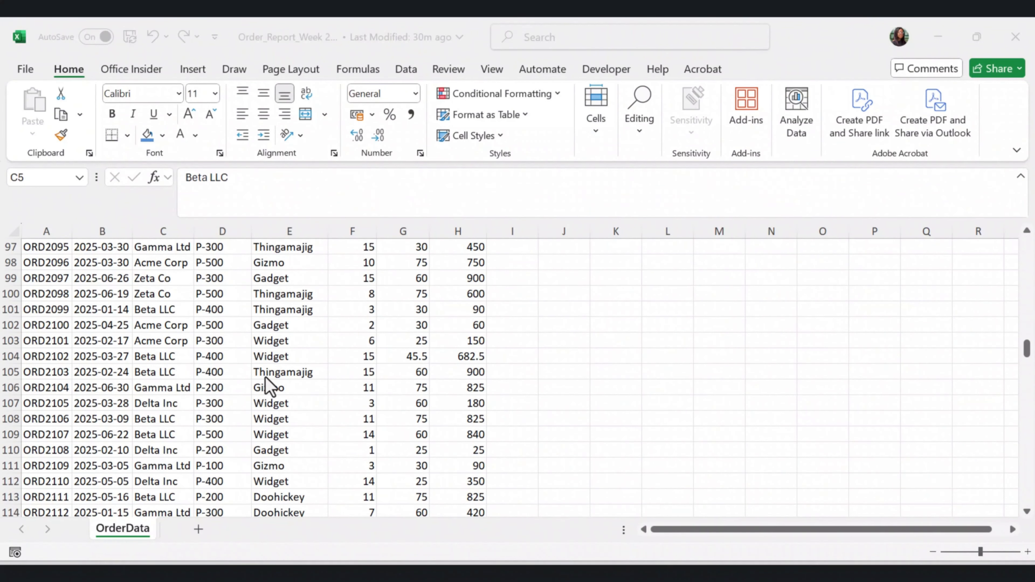
scroll(266, 377, "down", 15)
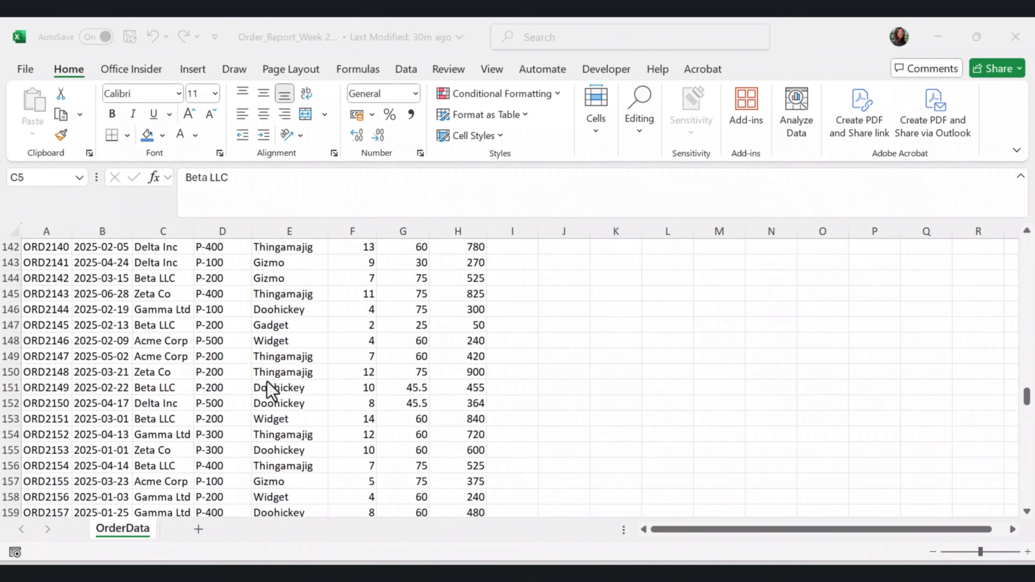
scroll(266, 383, "down", 9)
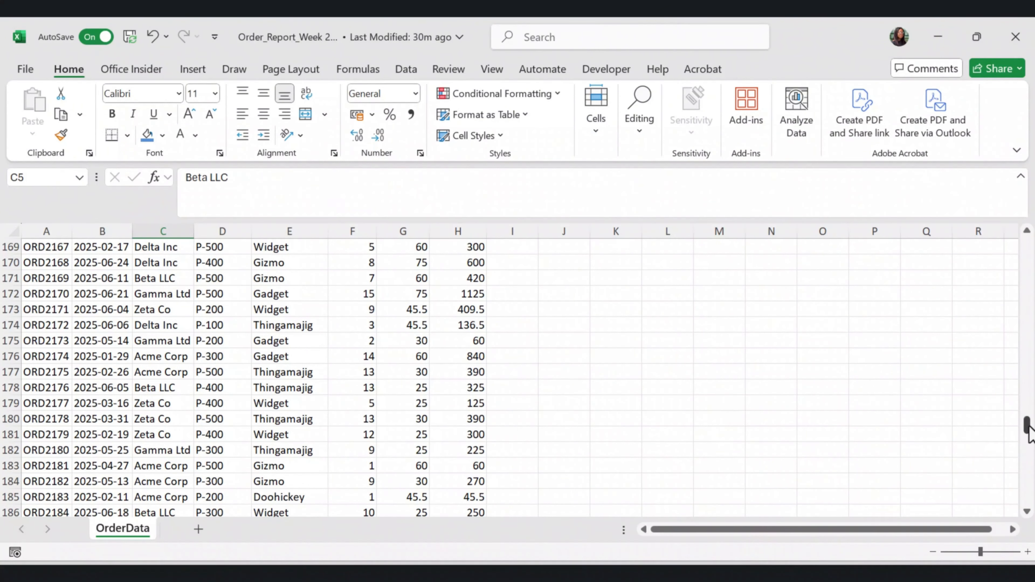
left_click_drag(1028, 428, 1027, 242)
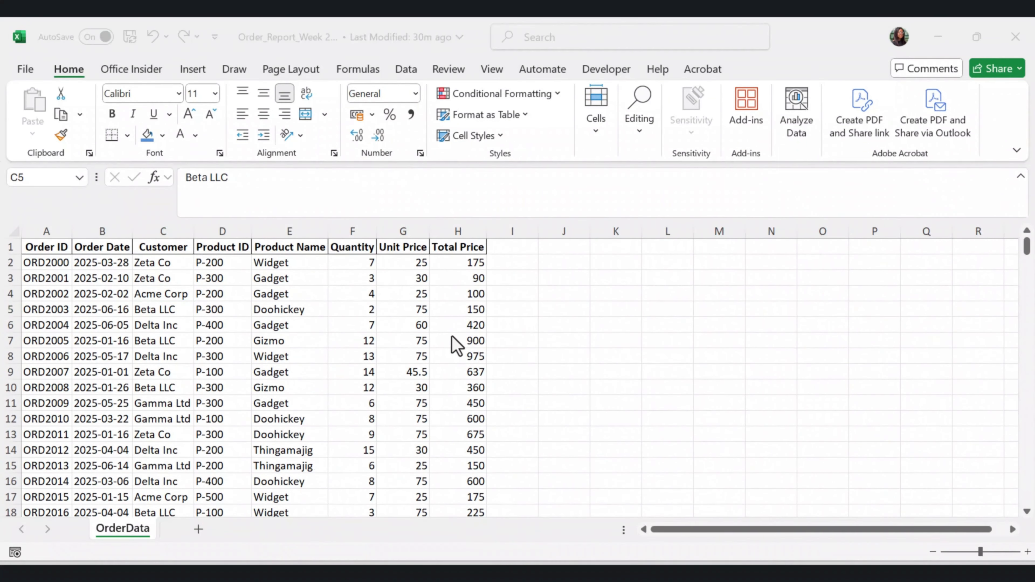
Run the macro PERSONAL.XLSB!Prepare_Report_Original on the Week 2 order data
left_click(606, 70)
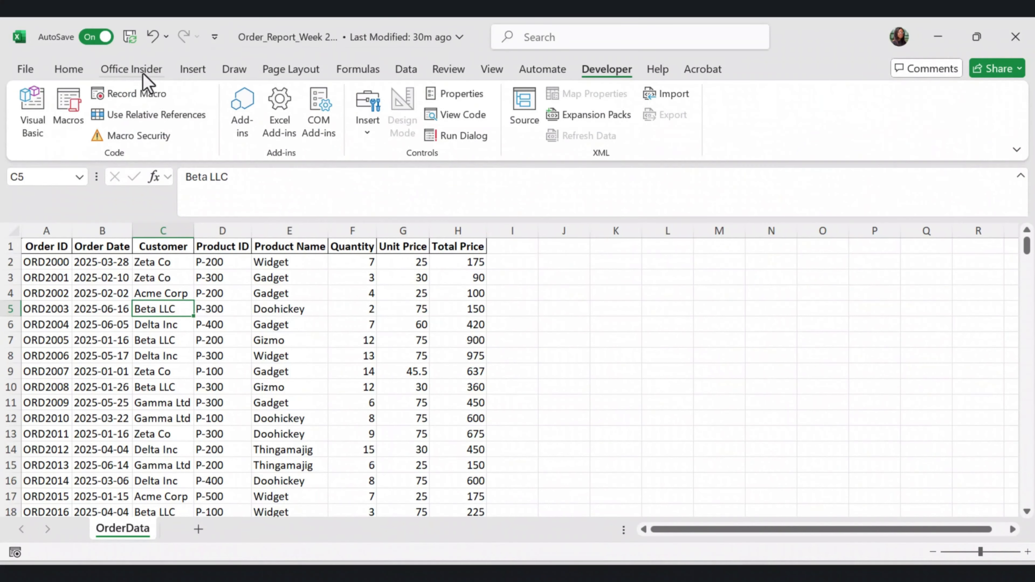
left_click(68, 107)
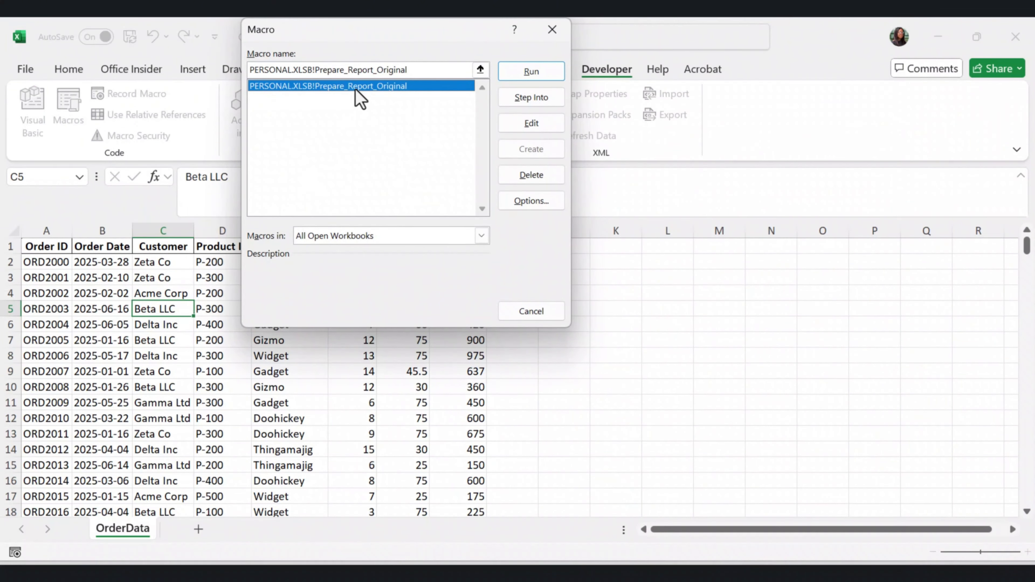
left_click(533, 75)
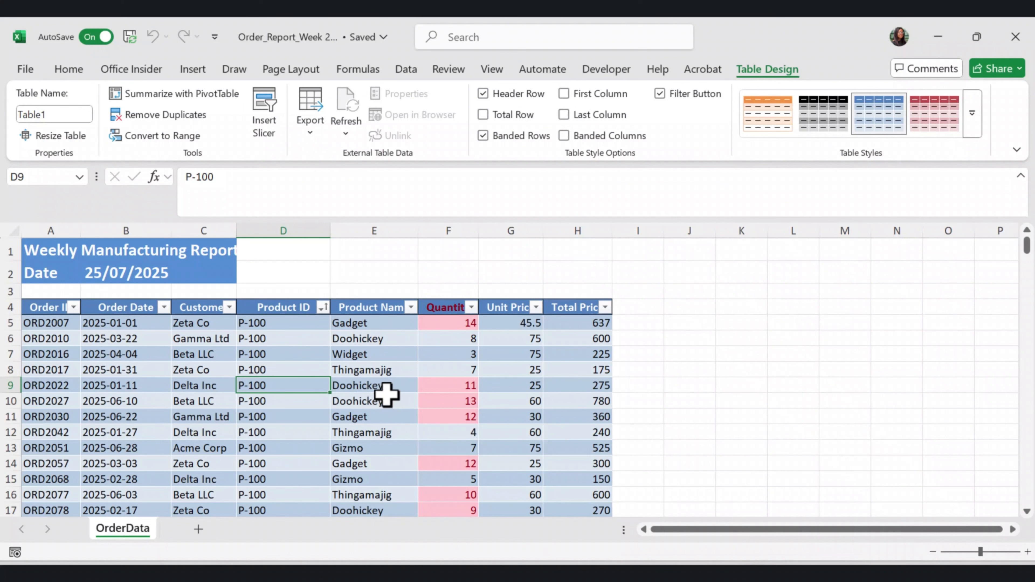
Check the macro's result on the Week 2 report and how far down the rows the table formatting extends
left_click(385, 272)
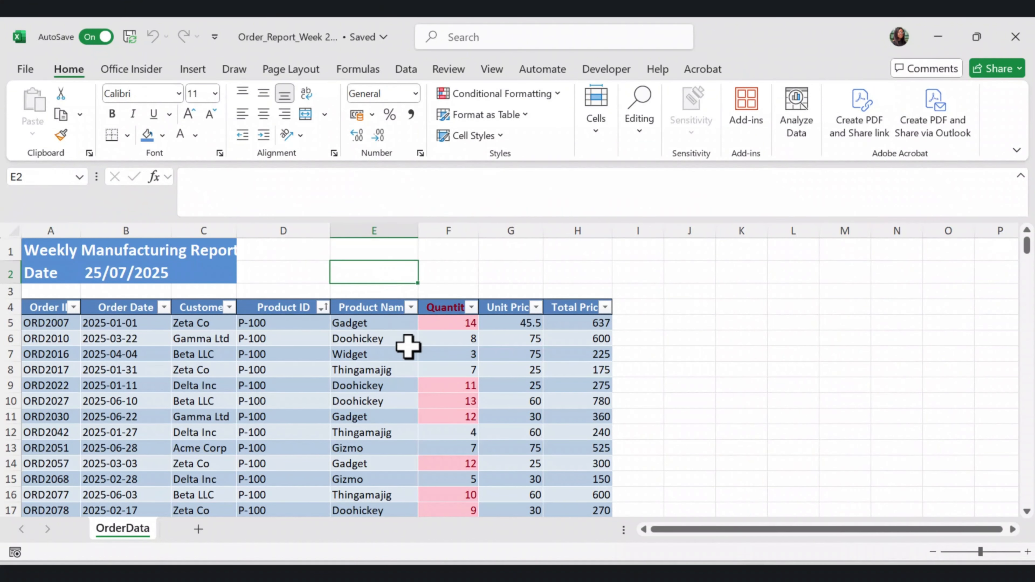
scroll(407, 345, "down", 15)
scroll(422, 370, "down", 20)
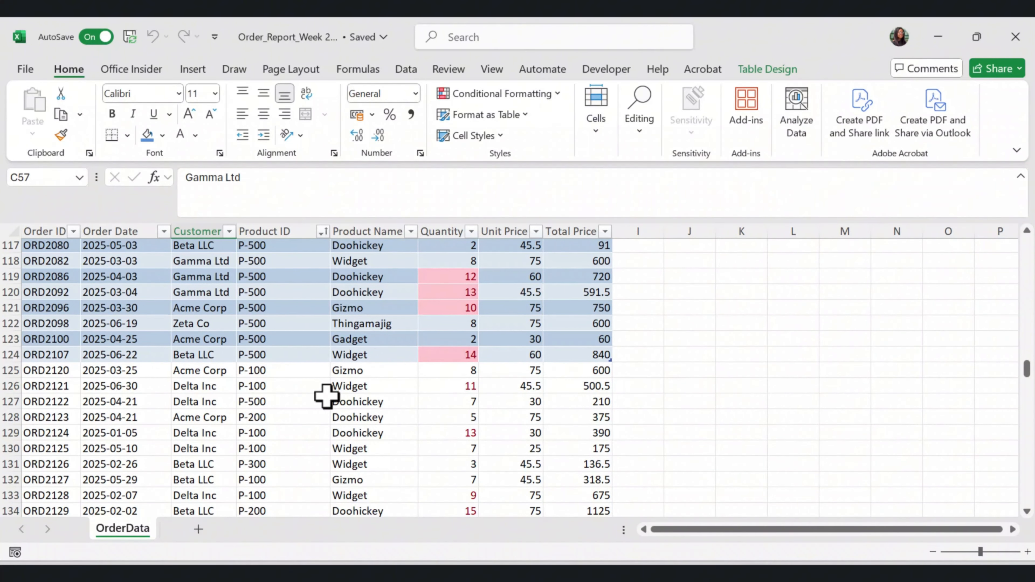
scroll(326, 395, "down", 1)
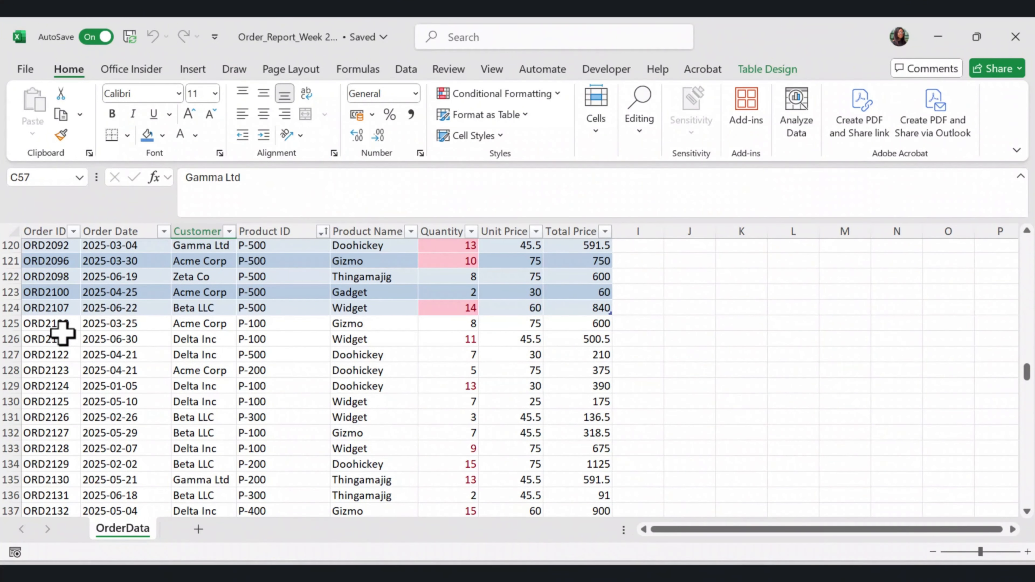
Compare the table formatting and Quantity highlighting of the order rows above and below row 124 in the Week 2 report
scroll(450, 387, "down", 1)
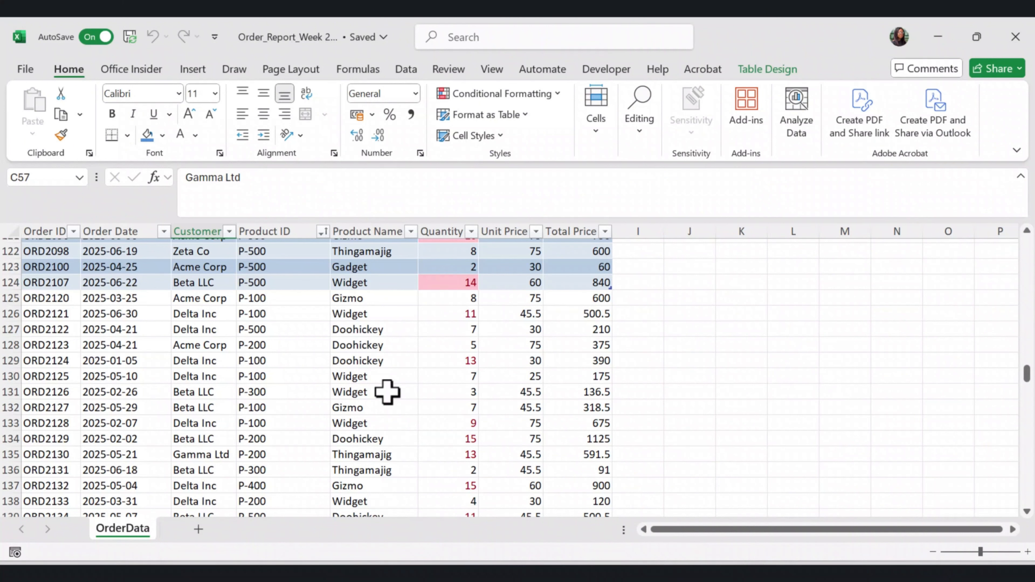
scroll(410, 408, "up", 3)
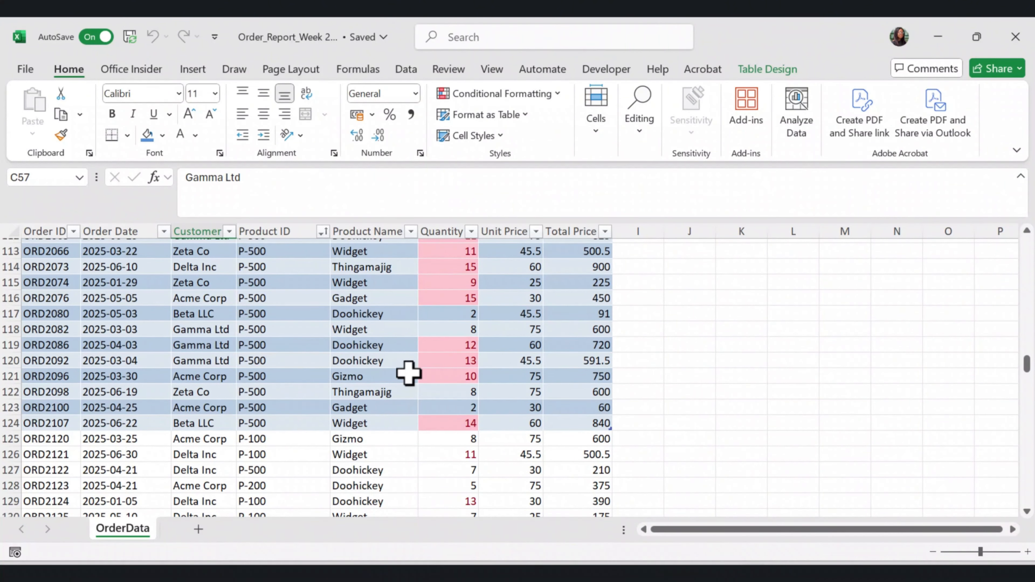
scroll(426, 387, "up", 2)
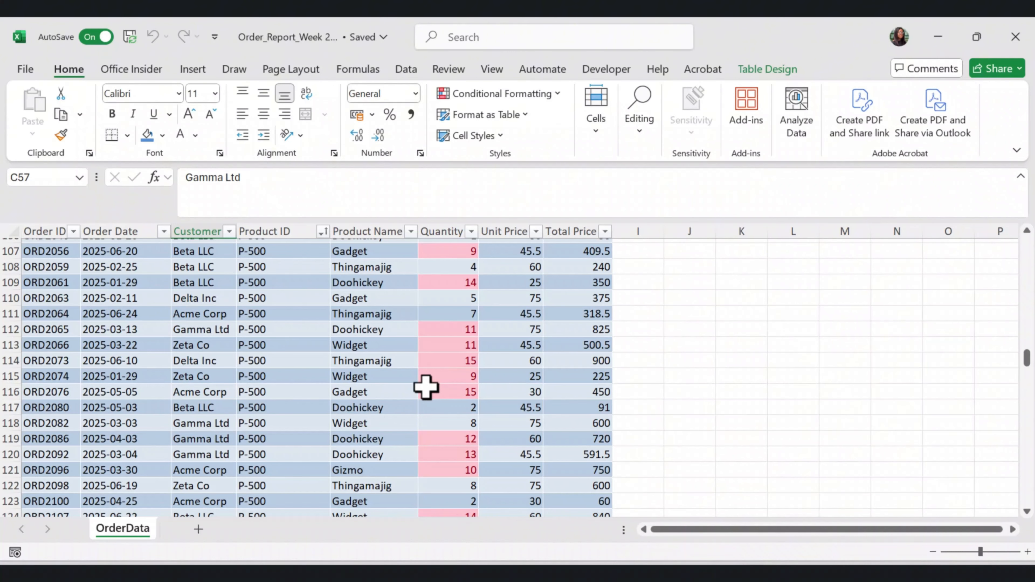
scroll(426, 388, "down", 2)
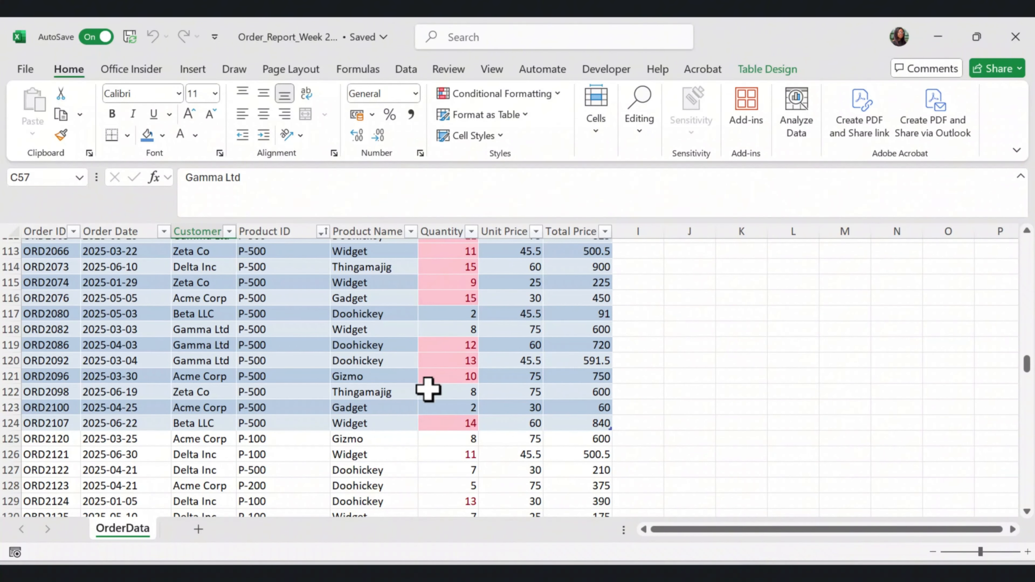
scroll(427, 389, "up", 3)
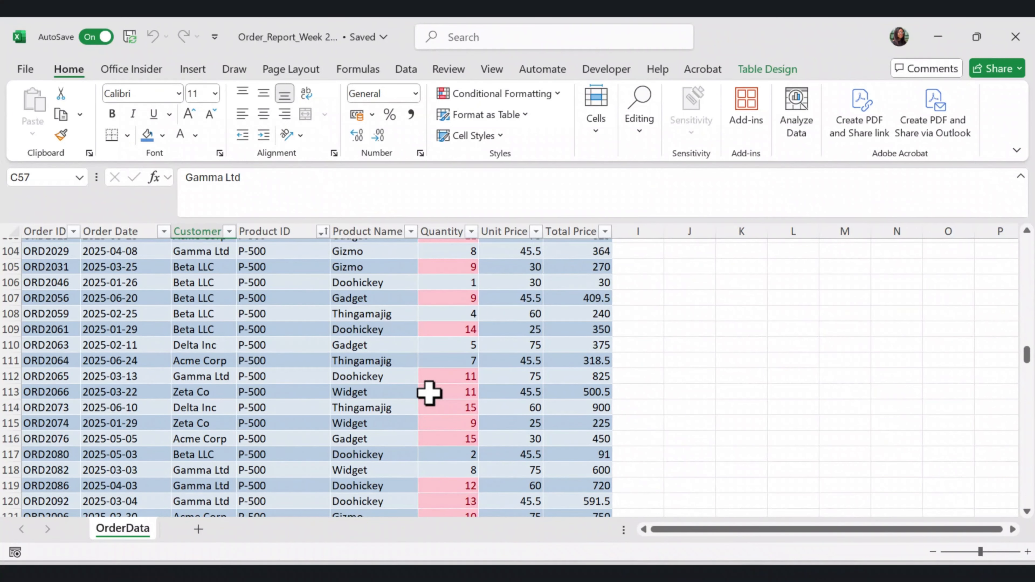
scroll(429, 381, "down", 3)
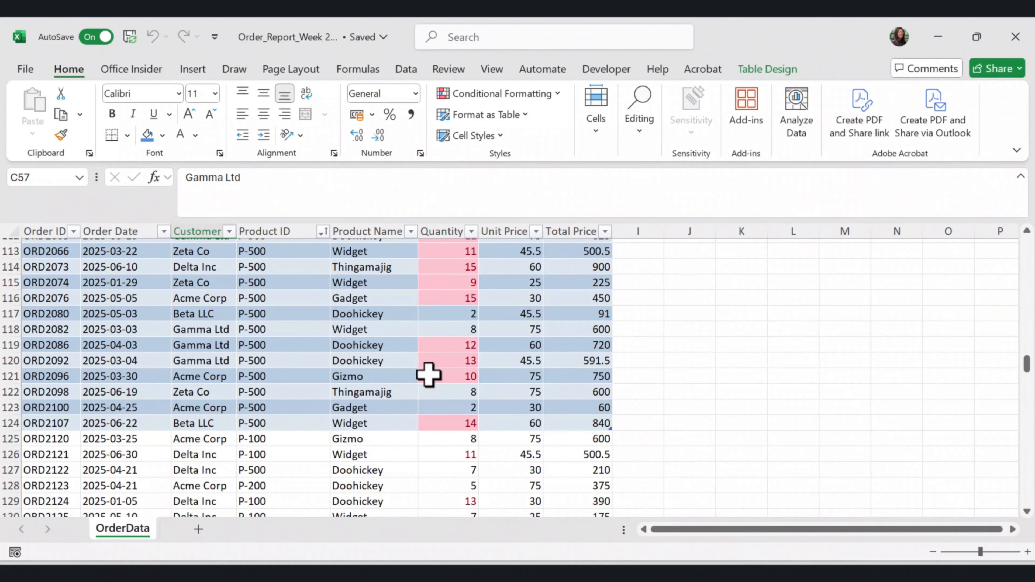
scroll(428, 375, "down", 2)
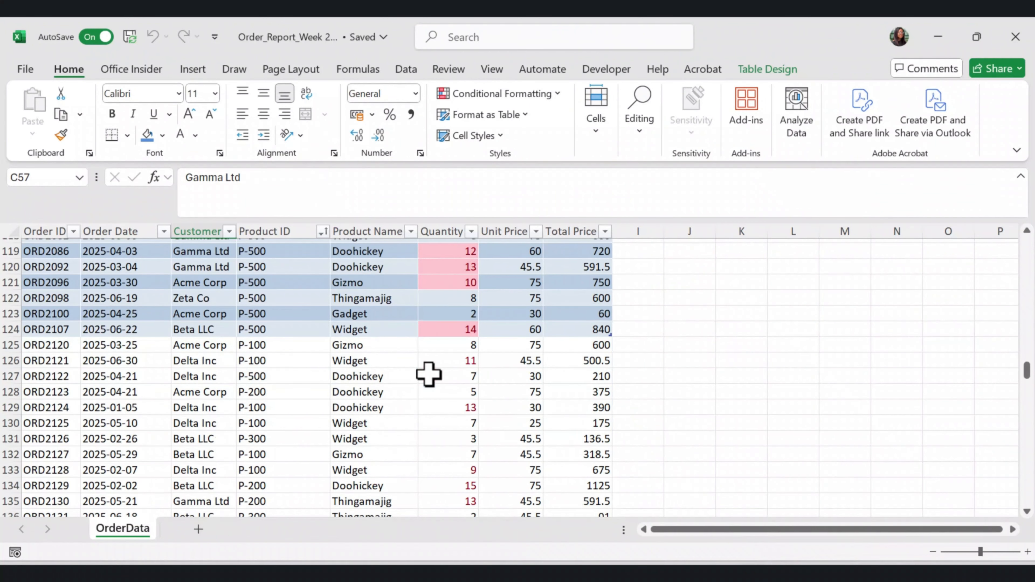
Open the code of Module1 in the PERSONAL.XLSB project in the Visual Basic editor
left_click(607, 70)
left_click(41, 129)
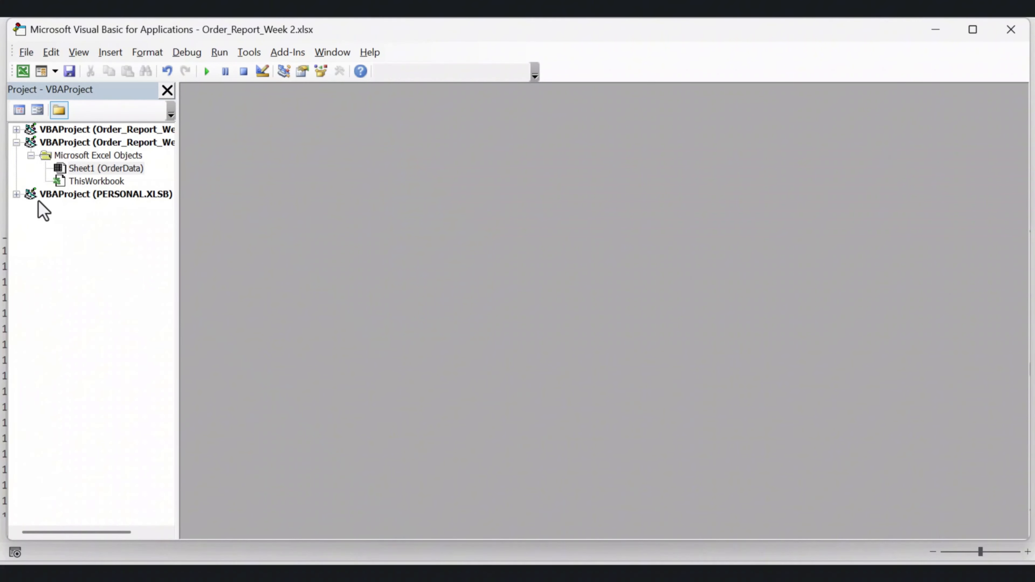
left_click(17, 194)
left_click(32, 221)
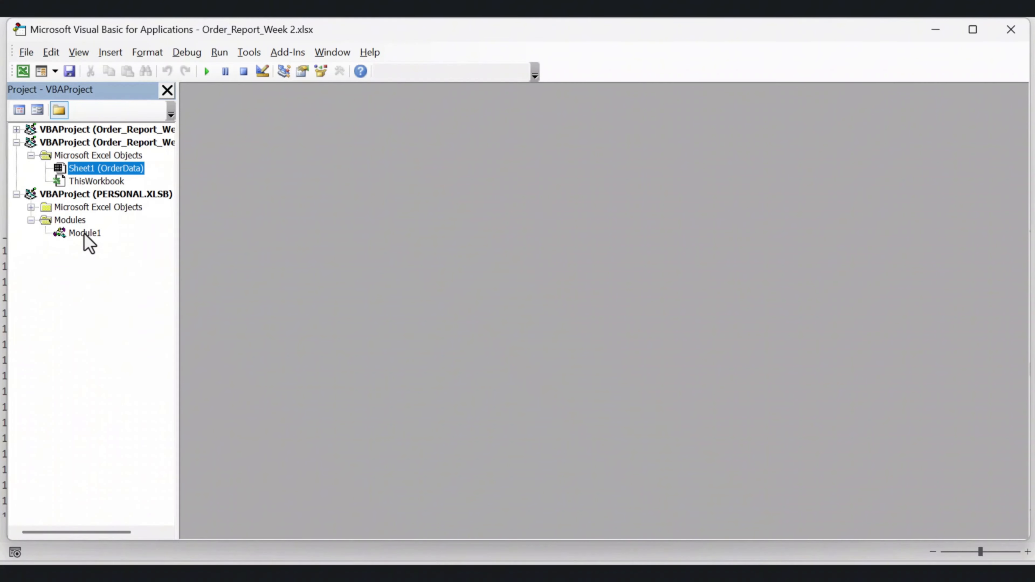
double_click(85, 234)
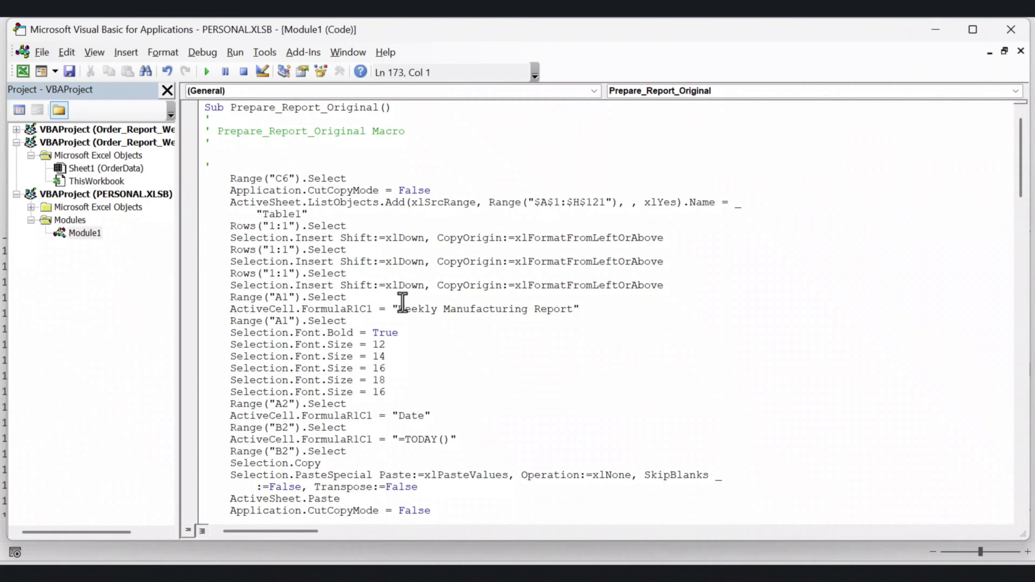
Examine the ListObjects.Add statement with its fixed table range, and copy the whole Prepare_Report_Original code
left_click(228, 202)
left_click_drag(228, 203, 308, 214)
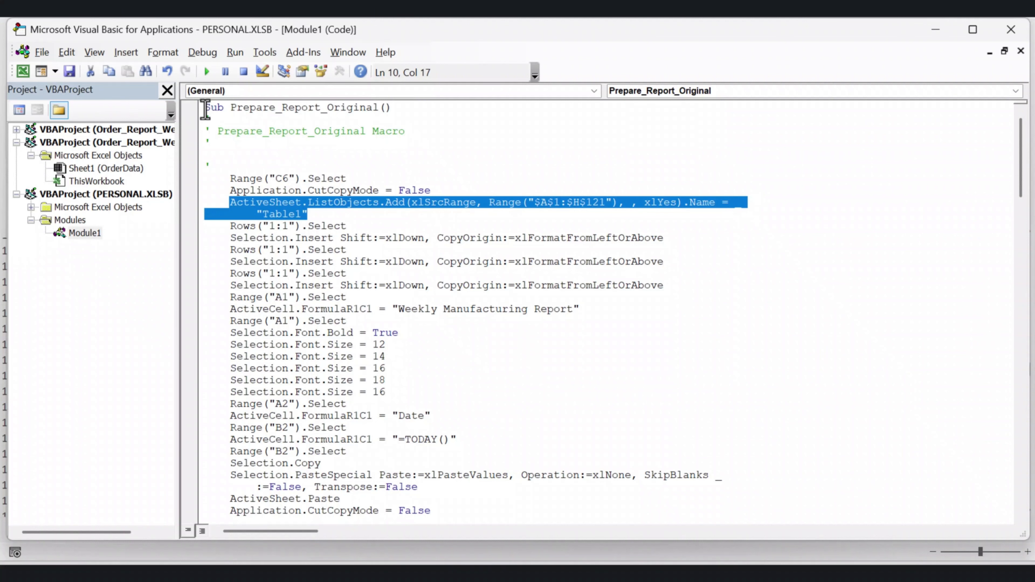
left_click_drag(205, 110, 244, 530)
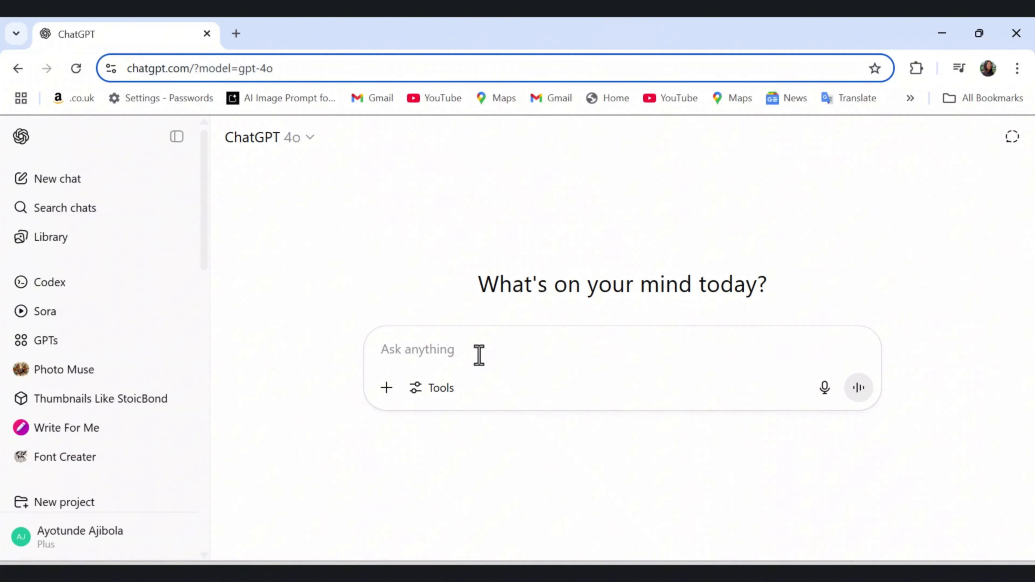
In ChatGPT, submit a prompt about making the rigid recorded macro run on any worksheet in any open workbook, followed by the Prepare_Report_Original code
type("I'm working on an Excel macro and could use your expertise. I used the macro recorder to generate some initial code, but it's too rigid for my needs. My goal is to be able to run this macro on any worksheet within any open workbook. I'm happy to answer any questions you have about the macro's functionality.")
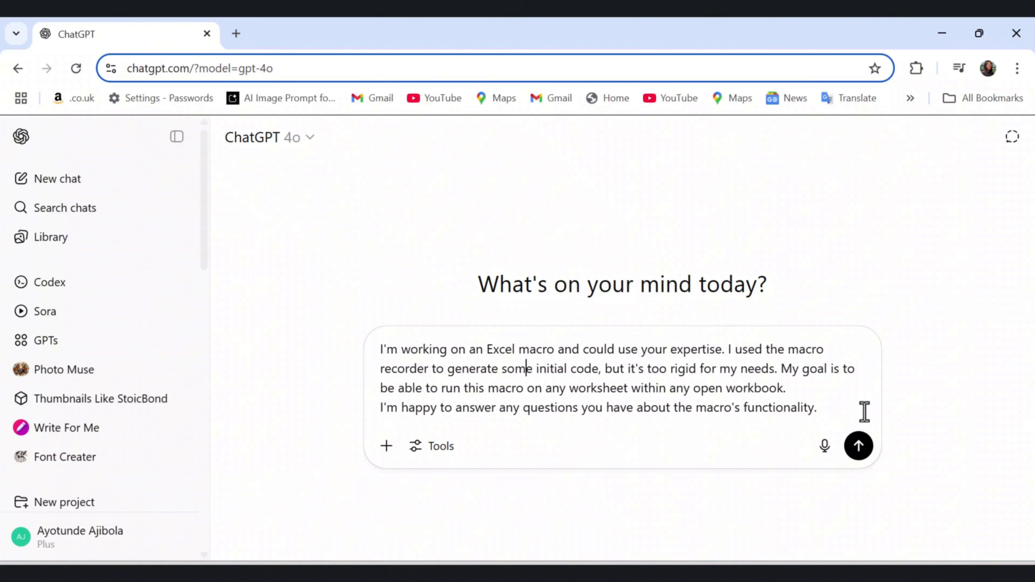
left_click(841, 412)
key("ctrl+v")
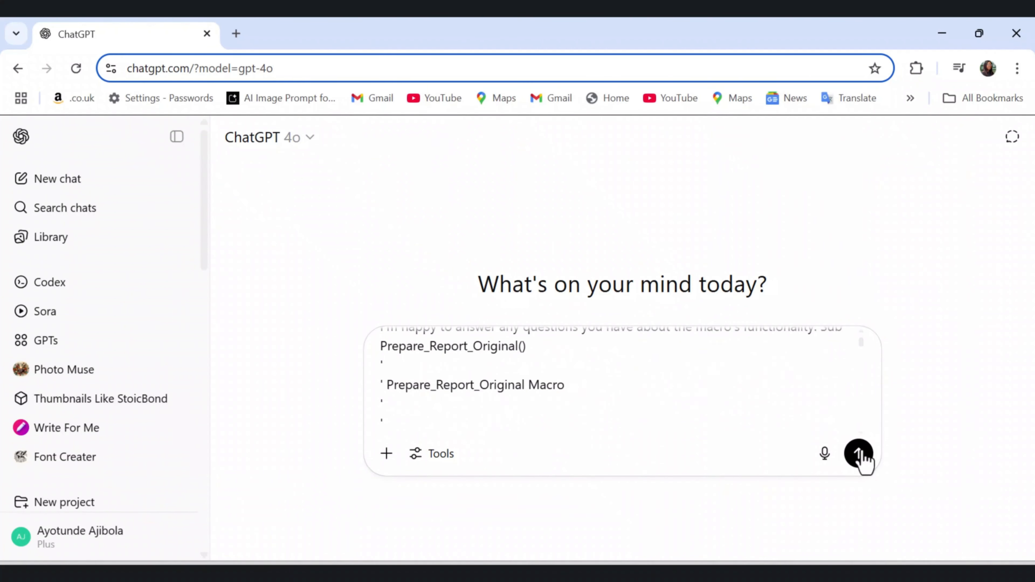
left_click(859, 453)
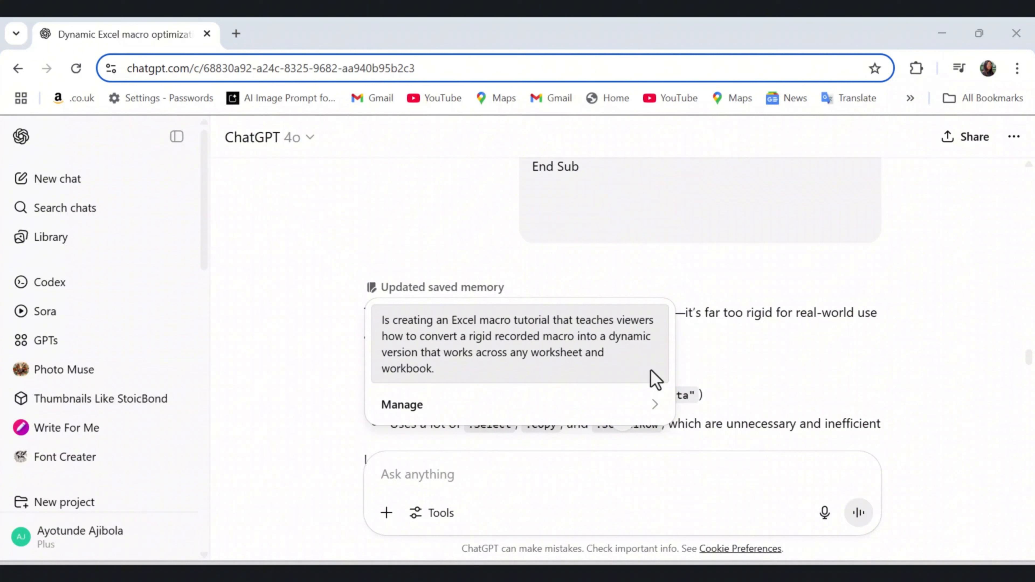
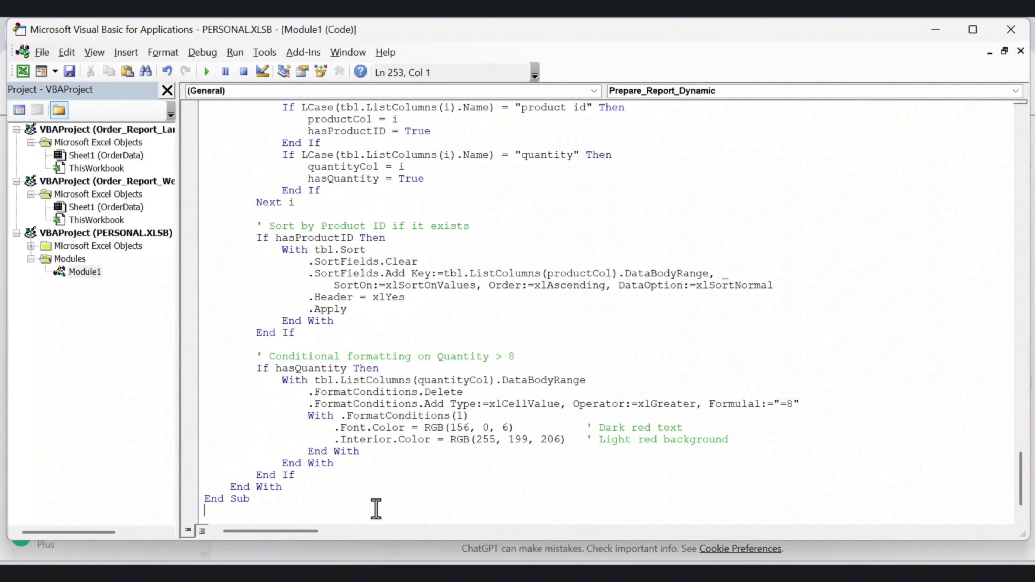
Review the start of the Prepare_Report_Dynamic code, and look through the formatted order rows in the Order_Report_Larger_Dataset workbook
scroll(367, 489, "up", 15)
scroll(362, 460, "up", 2)
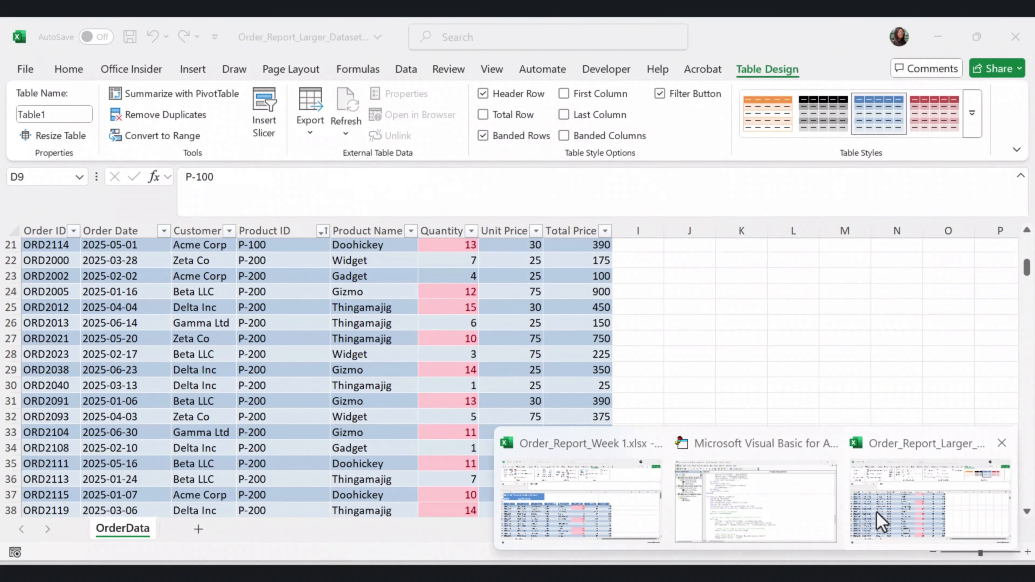
left_click(877, 511)
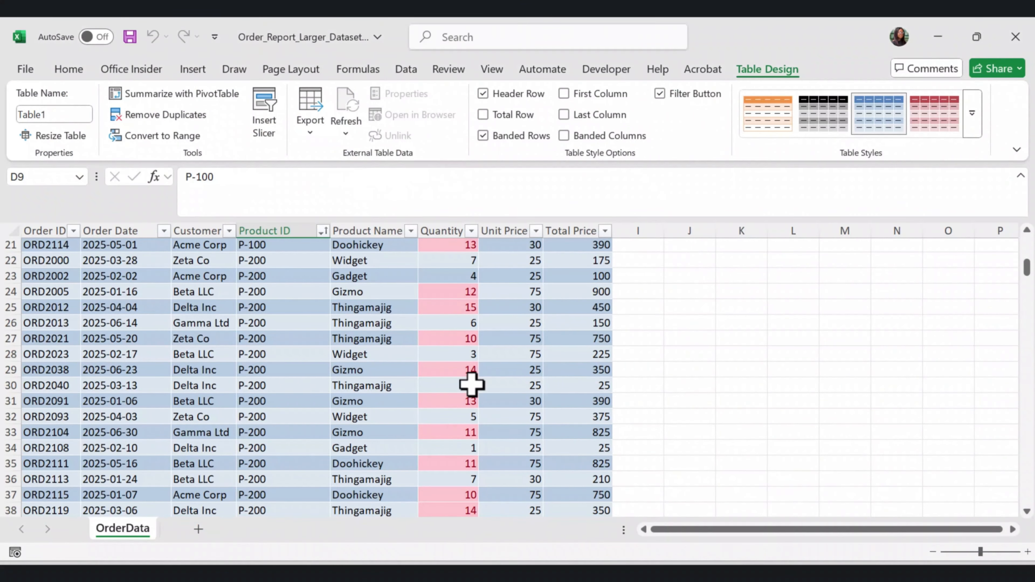
scroll(472, 384, "down", 6)
scroll(471, 384, "down", 17)
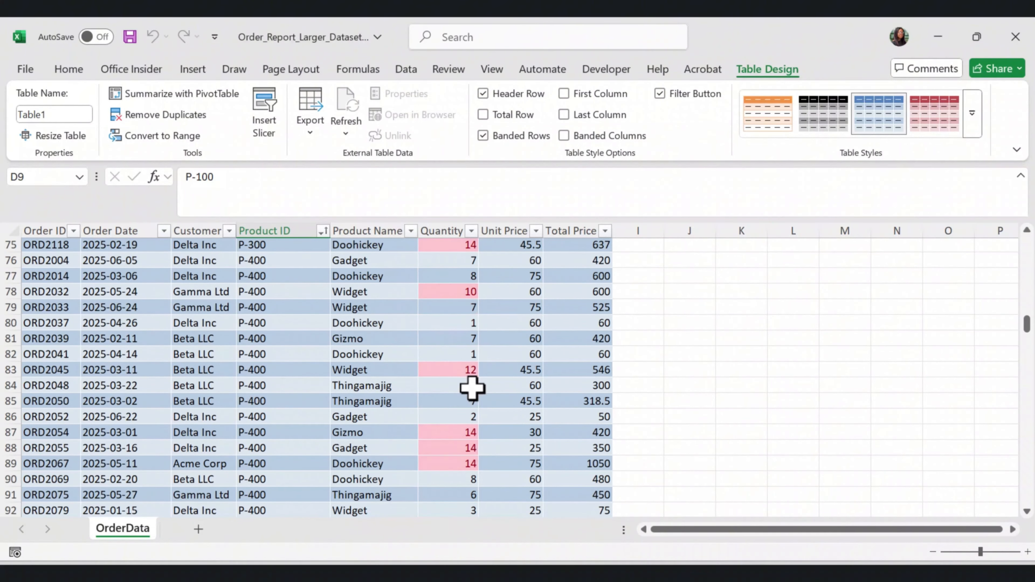
left_click_drag(1026, 322, 1028, 421)
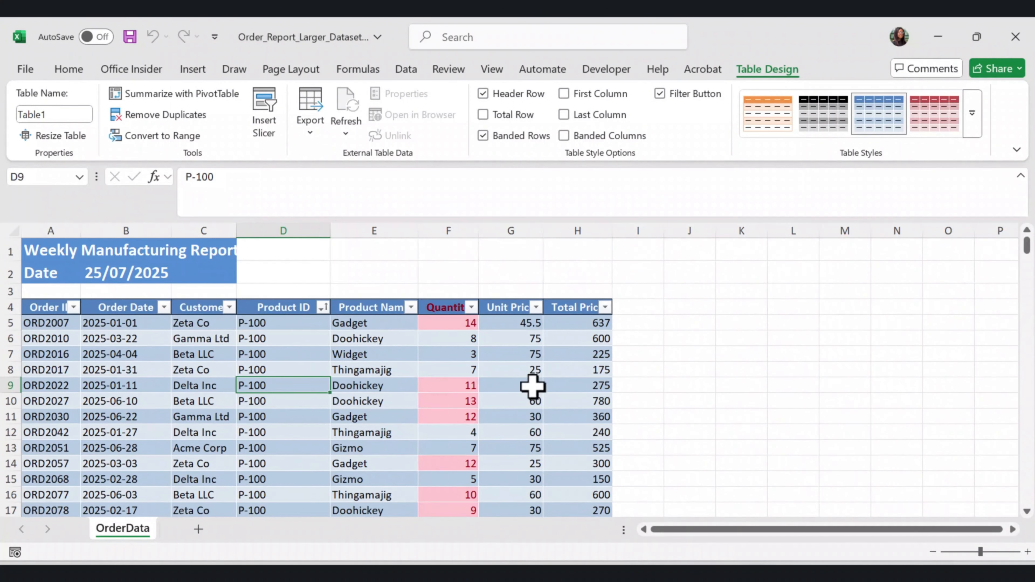
Try to run the PERSONAL.XLSB!Prepare_Report_Dynamic macro on the already formatted OrderData sheet of the larger dataset
left_click(621, 73)
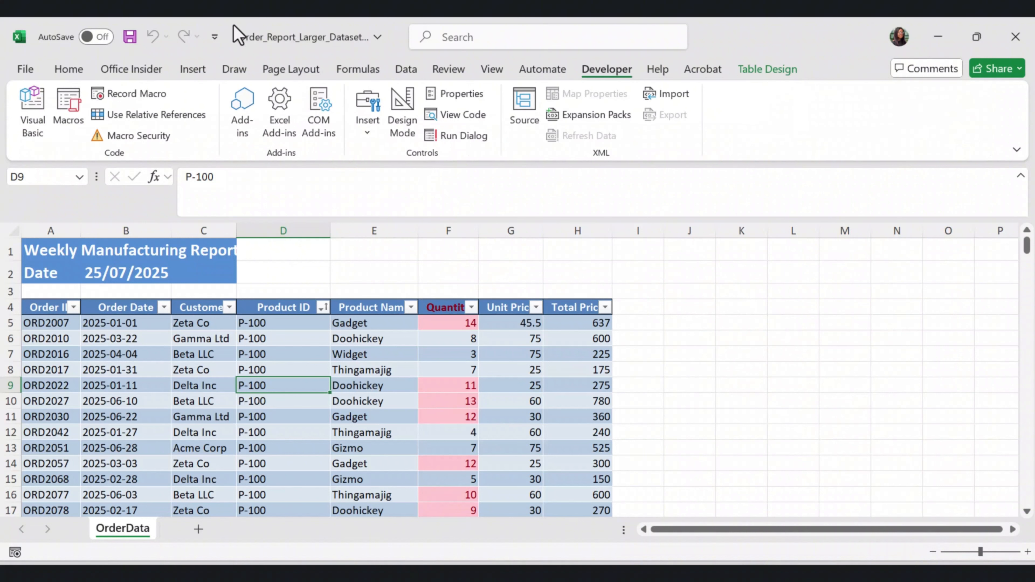
left_click(76, 123)
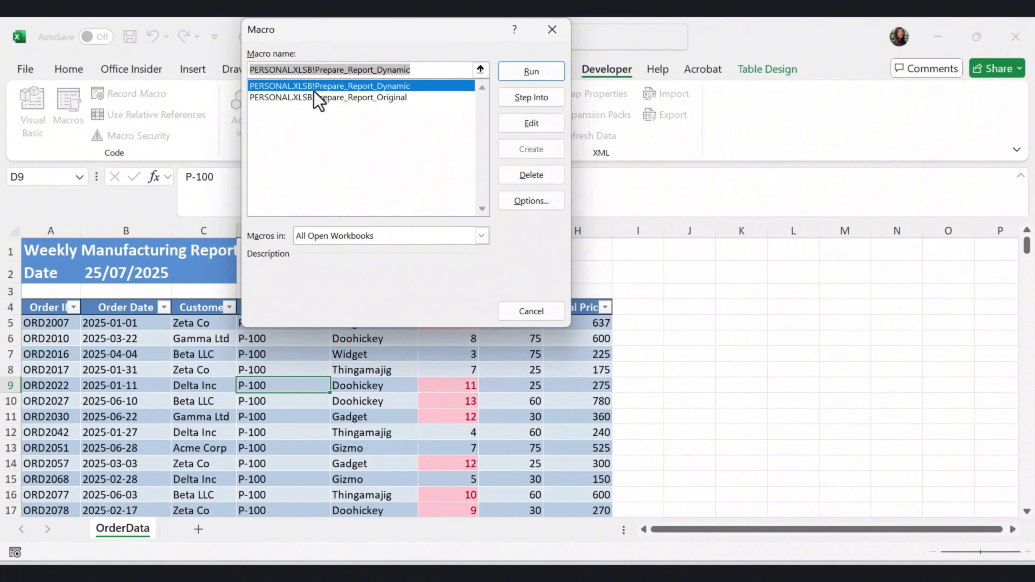
left_click(329, 86)
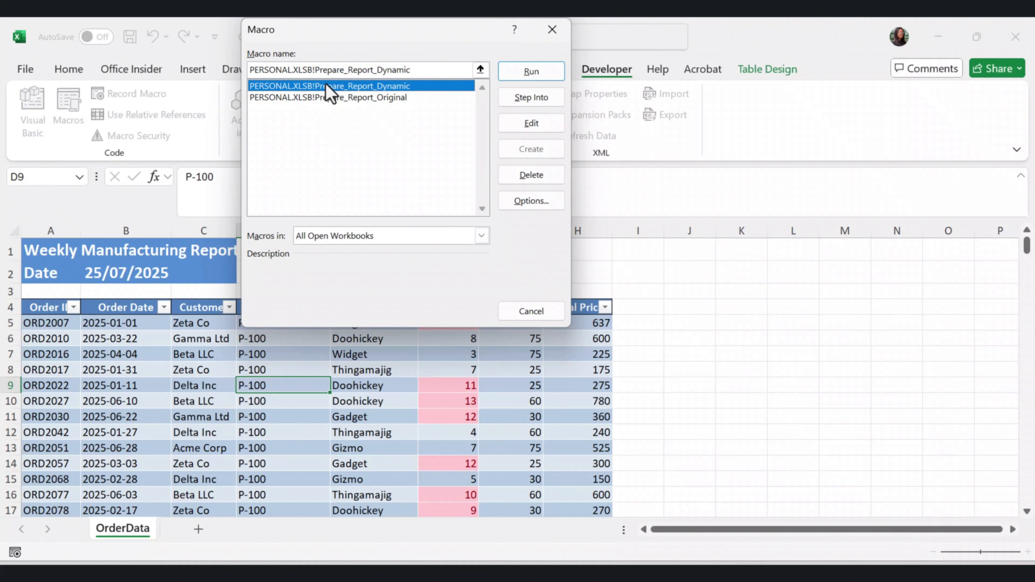
left_click(511, 75)
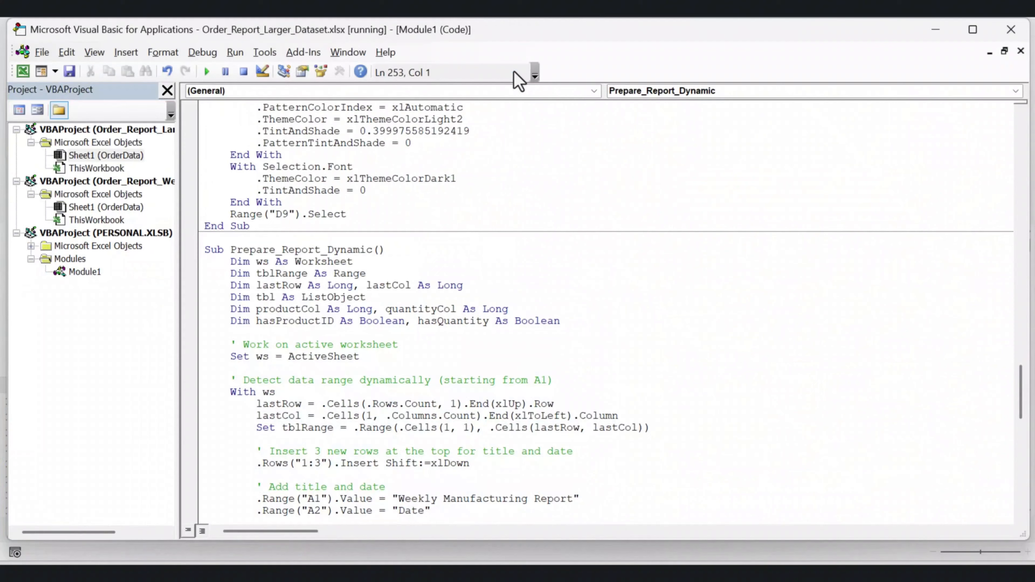
Capture a screenshot of the Visual Basic editor with the run-time error dialog and the macro code
left_click_drag(608, 165, 507, 176)
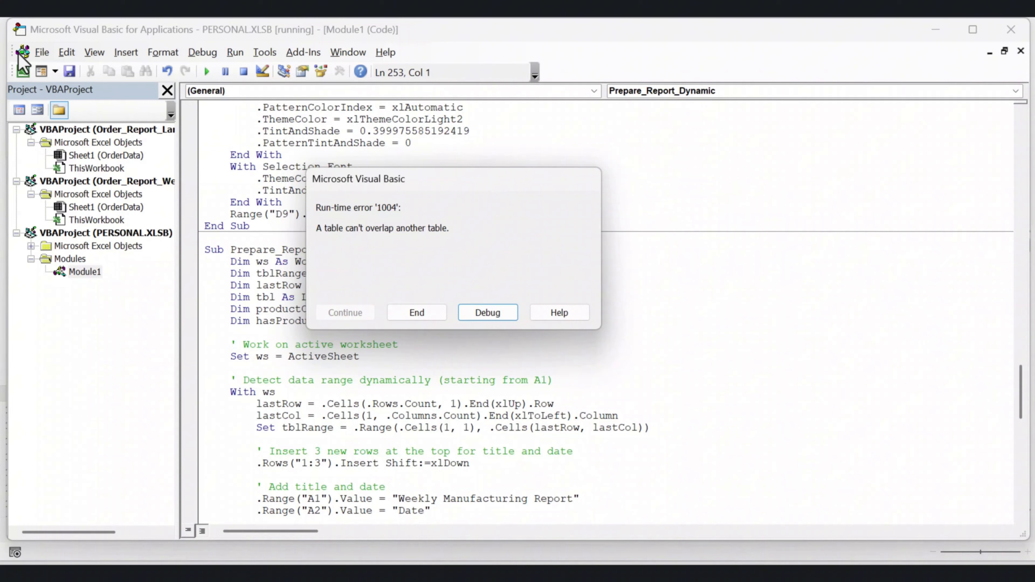
key("super+shift+s")
left_click_drag(15, 24, 1023, 529)
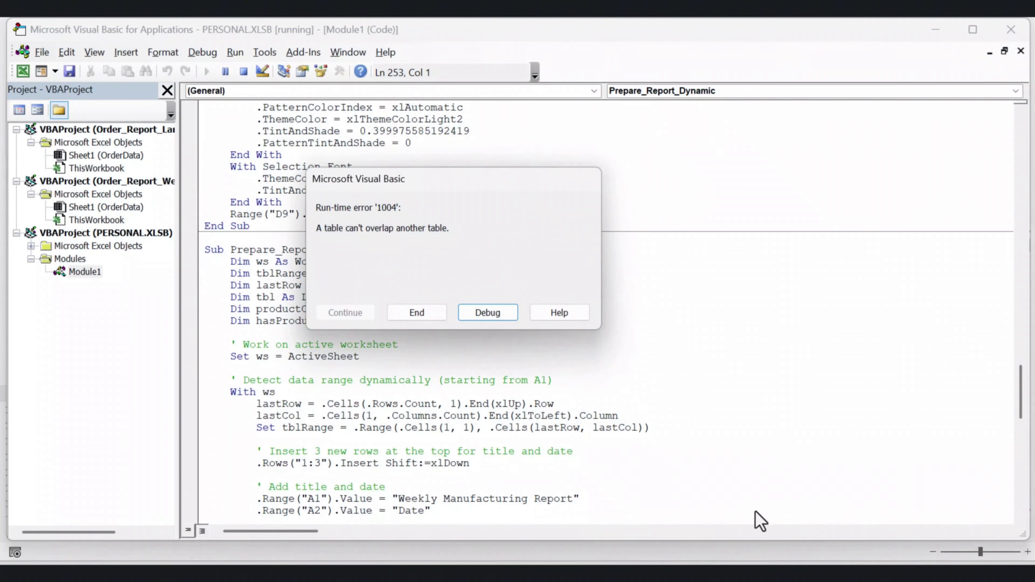
In ChatGPT, attach the error screenshot and submit the prompt "Why are we getting this error? Please fix it."
left_click(542, 572)
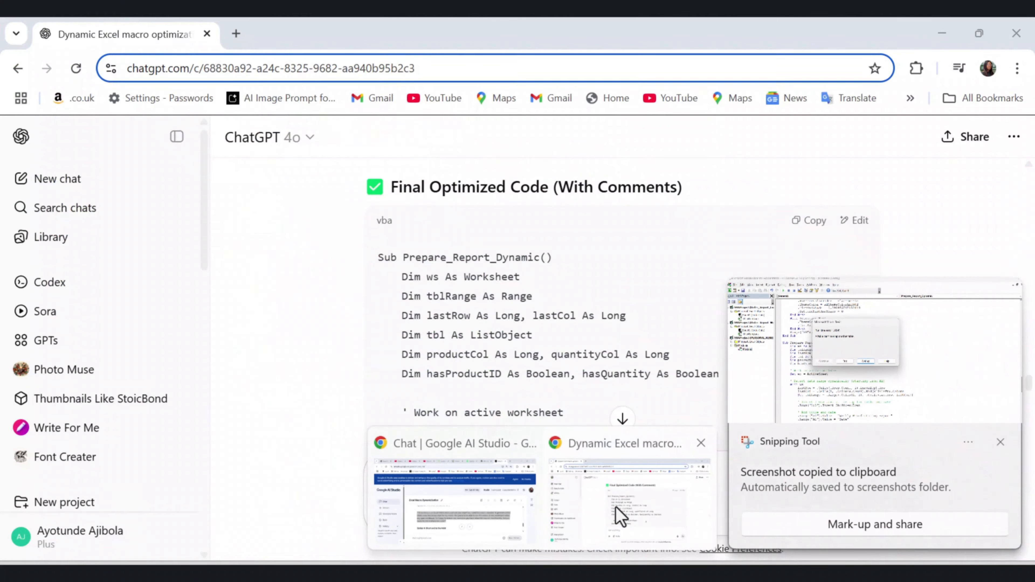
left_click(617, 516)
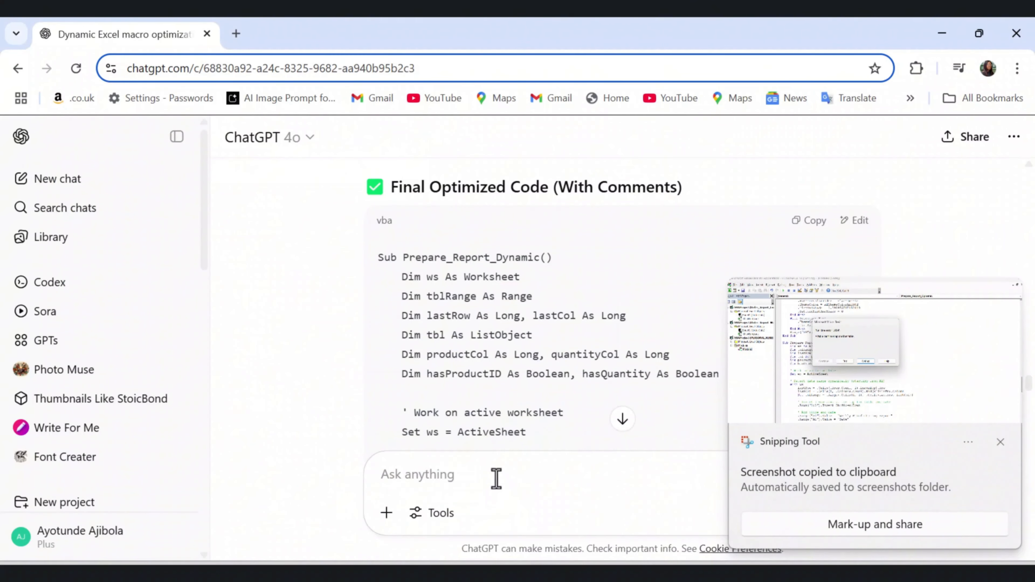
key("ctrl+v")
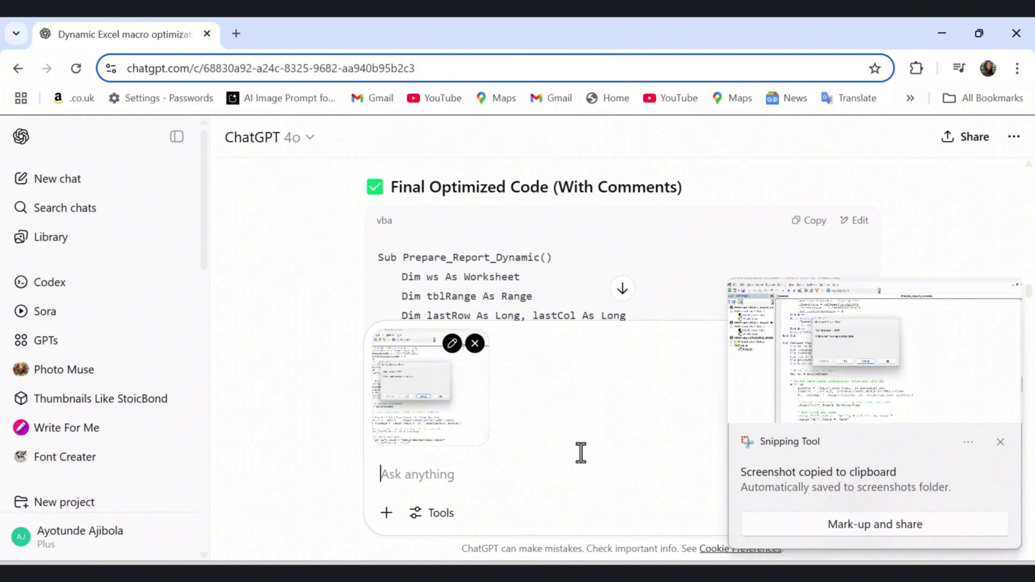
type("Why are")
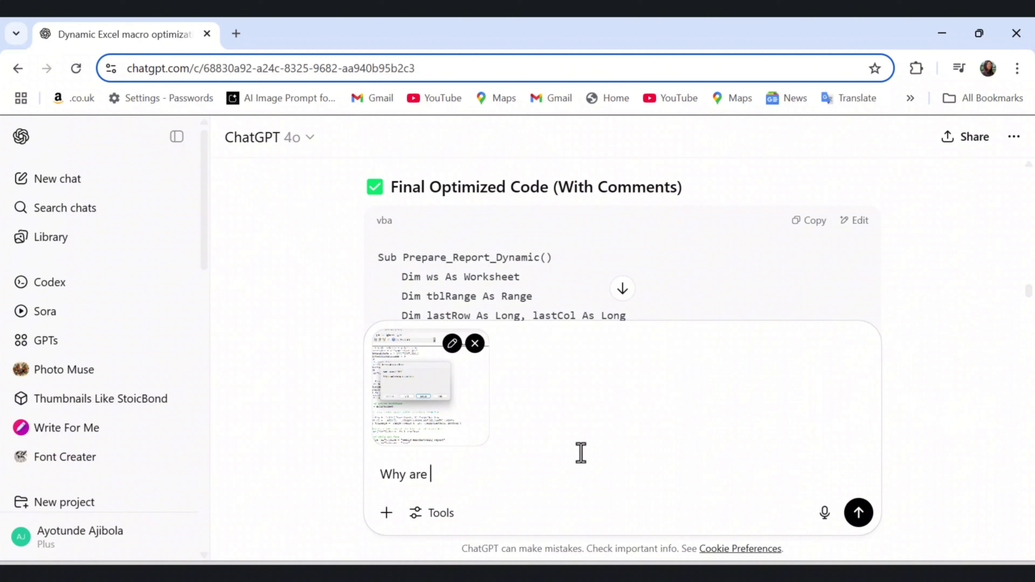
type(" we getting this er")
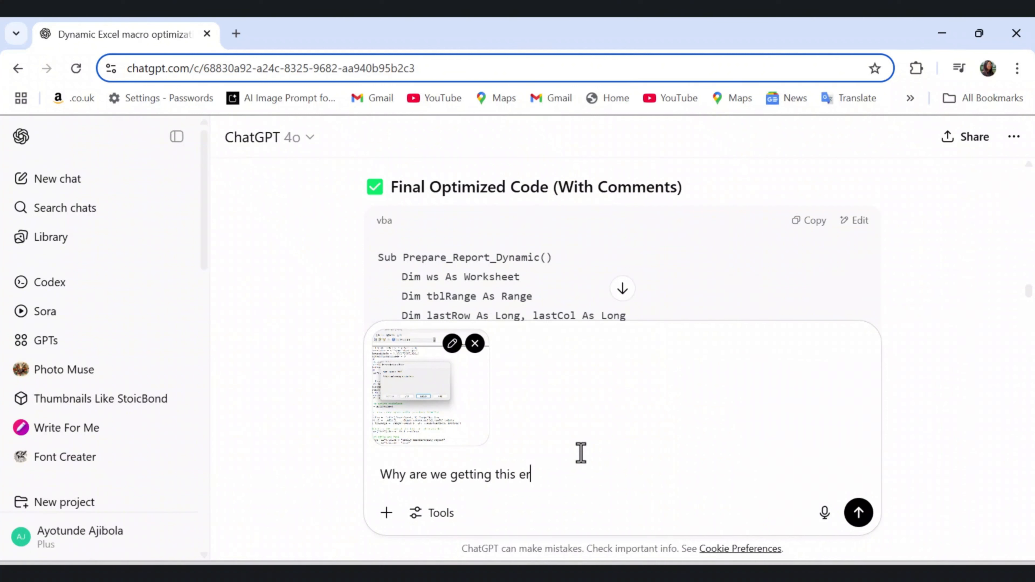
type("ror? pLease fix it.")
key("Return")
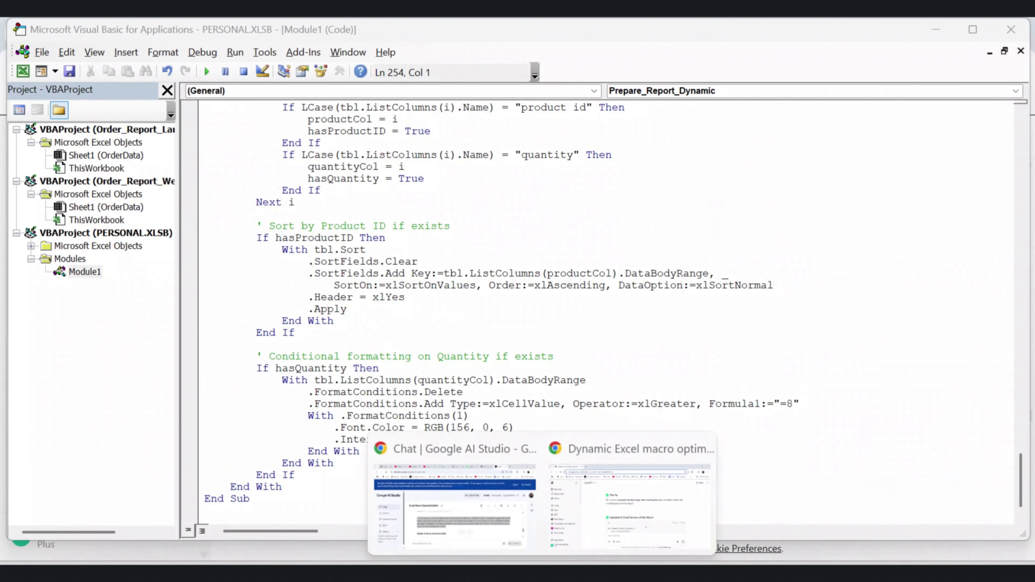
Review ChatGPT's fix, and replace all code in Module1 of PERSONAL.XLSB with the updated Prepare_Report_Dynamic macro
left_click(633, 530)
scroll(621, 411, "down", 3)
scroll(619, 408, "up", 3)
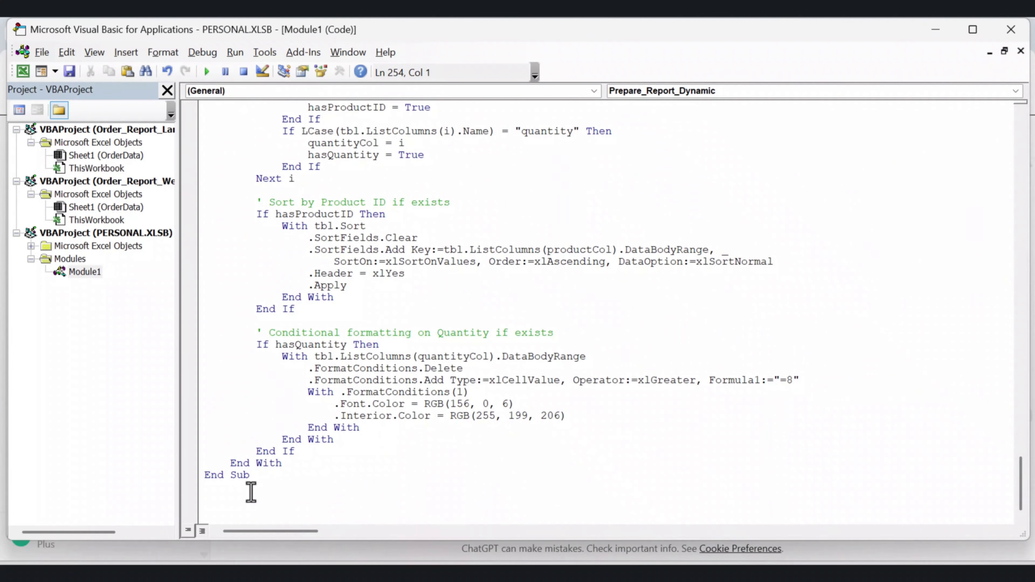
left_click(345, 356)
key("ctrl+a")
key("ctrl+v")
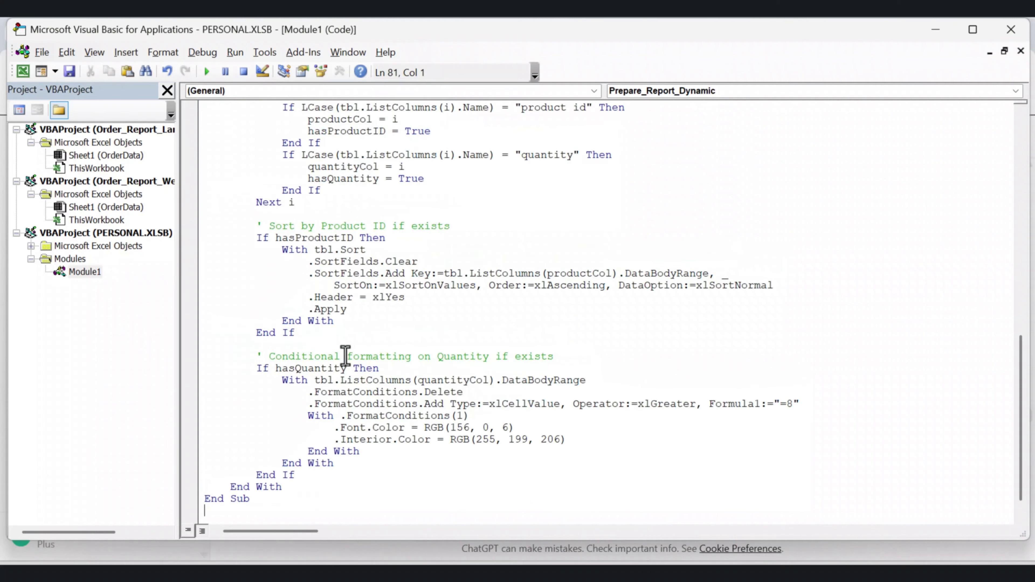
scroll(346, 357, "up", 2)
left_click_drag(1020, 410, 1033, 206)
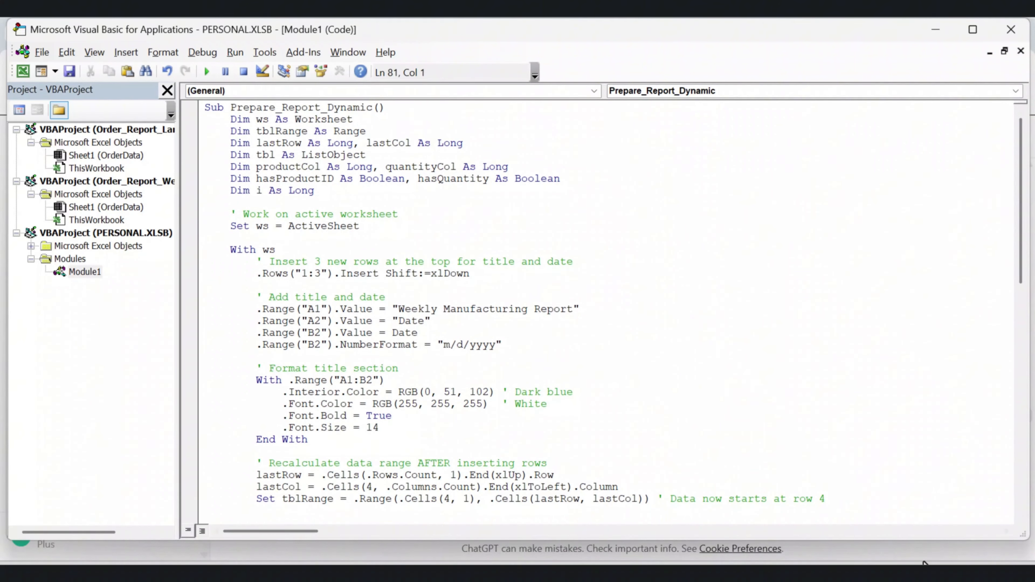
Run PERSONAL.XLSB!Prepare_Report_Dynamic on the unformatted OrderData sheet of Order_Report_Larger_Dataset, and check the formatting through the table's last row
mouse_move(817, 536)
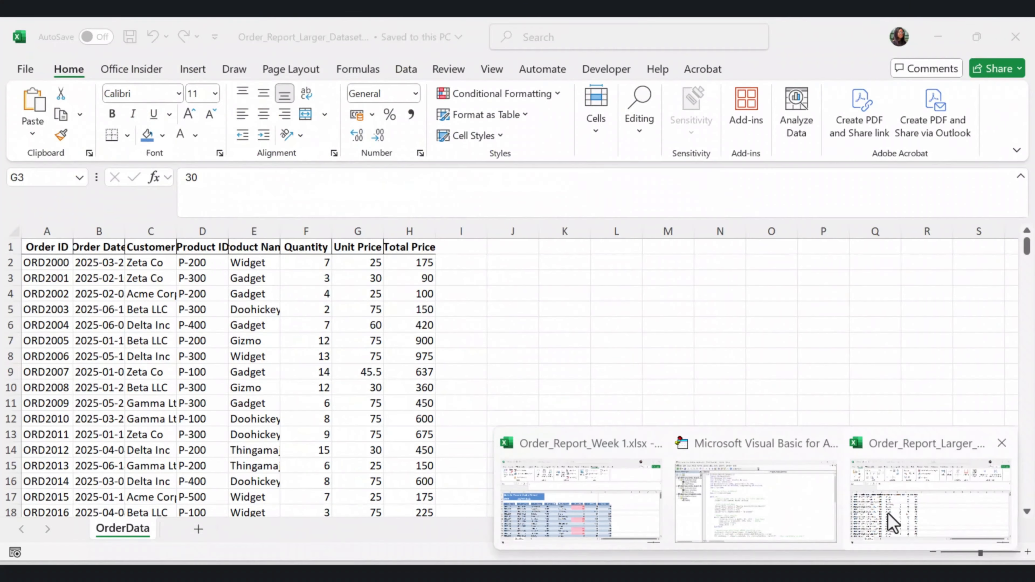
left_click(895, 512)
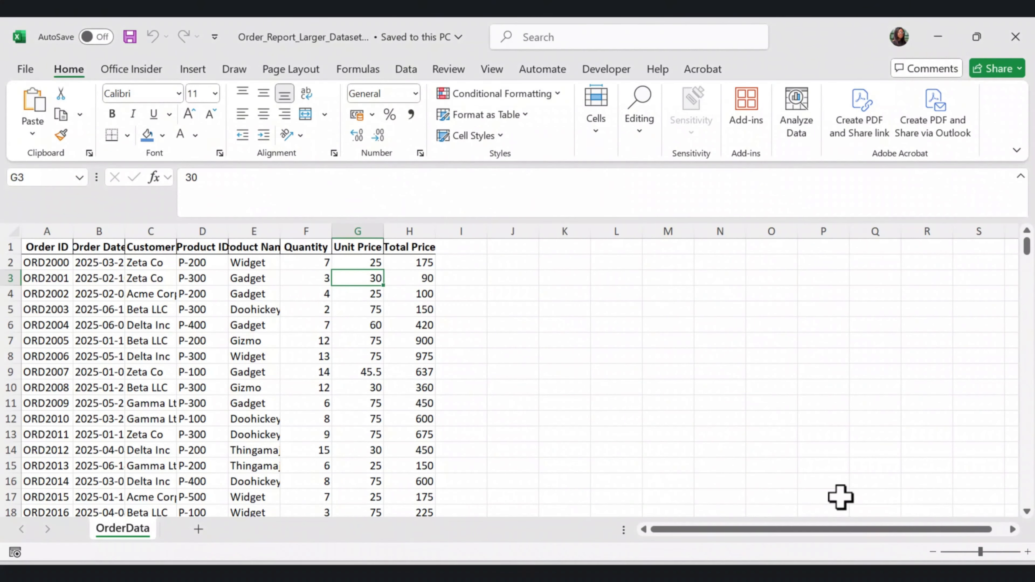
left_click(606, 69)
left_click(75, 110)
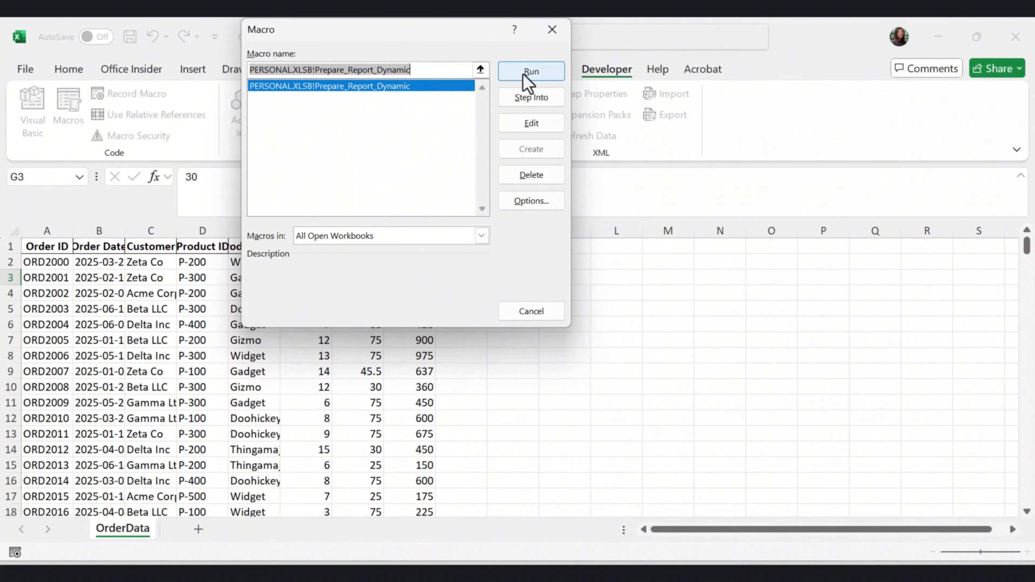
left_click(531, 71)
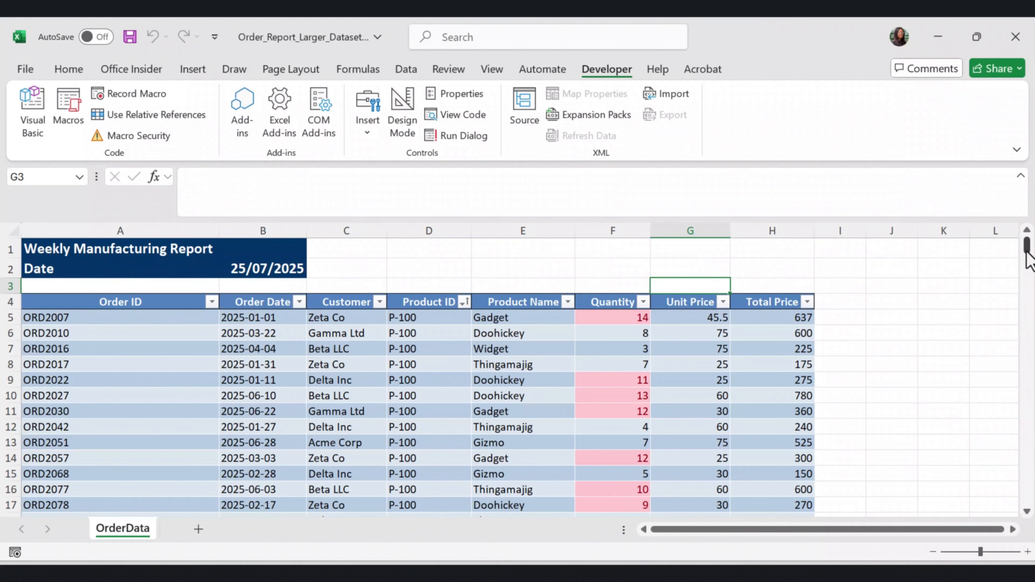
left_click_drag(1027, 252, 1032, 517)
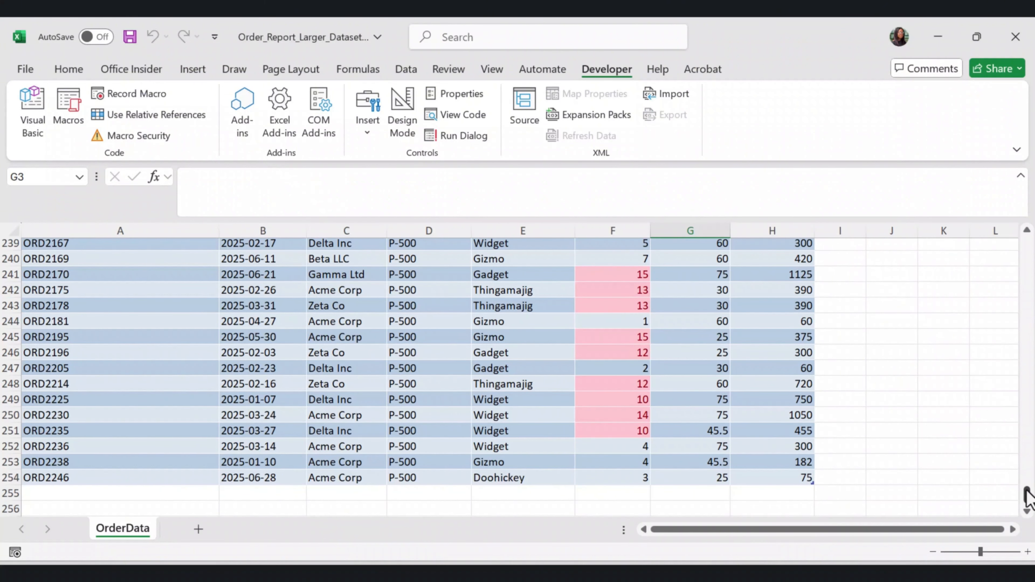
left_click_drag(1027, 495, 1030, 244)
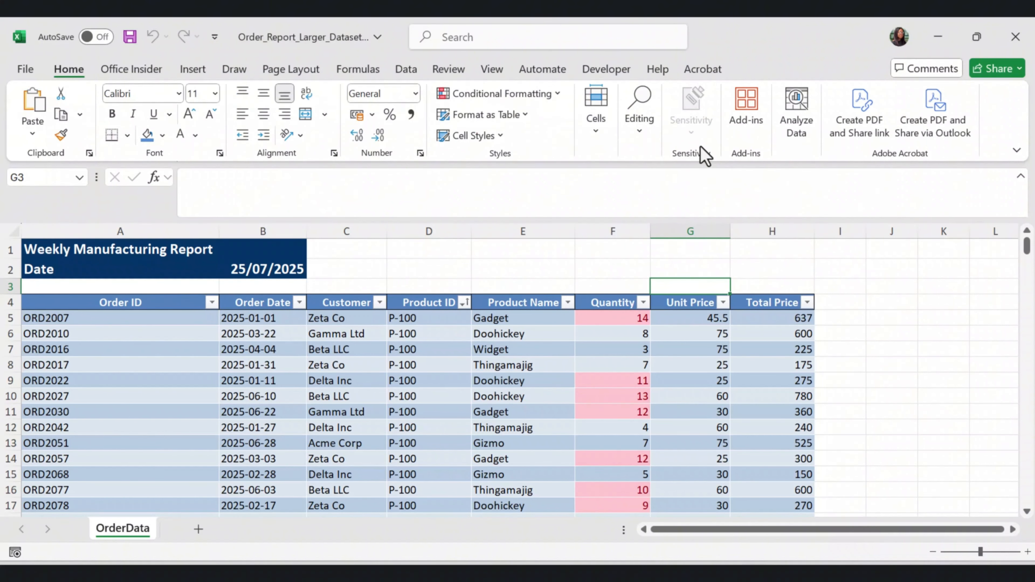
Open the ribbon customization options and add a new custom group to the Home tab
right_click(968, 103)
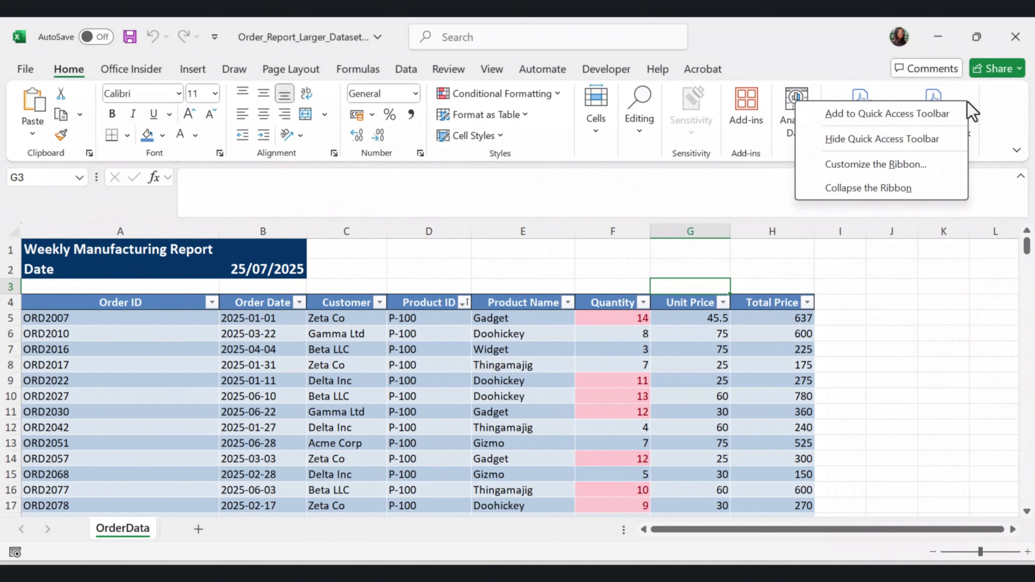
left_click(892, 164)
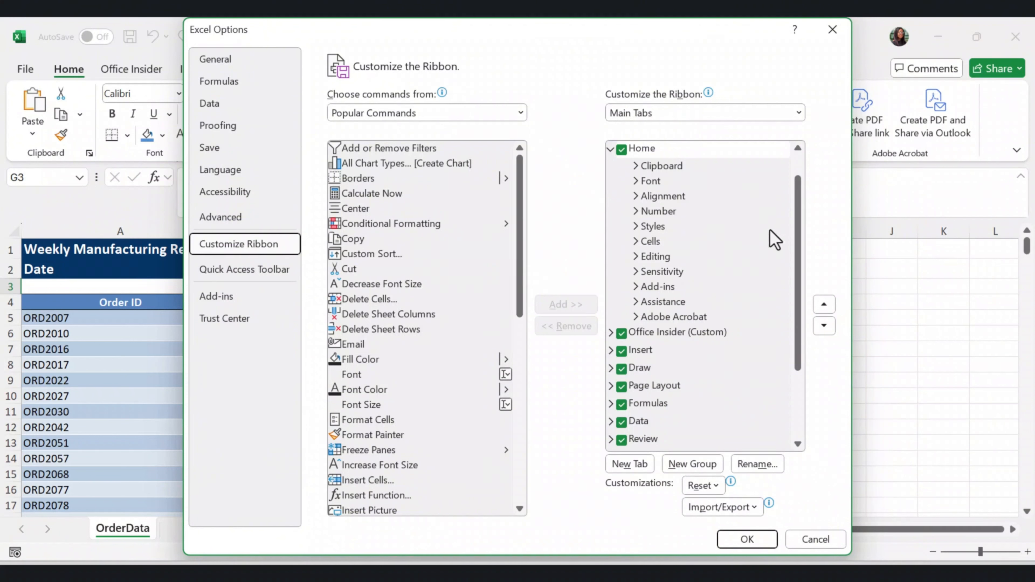
left_click_drag(797, 231, 806, 203)
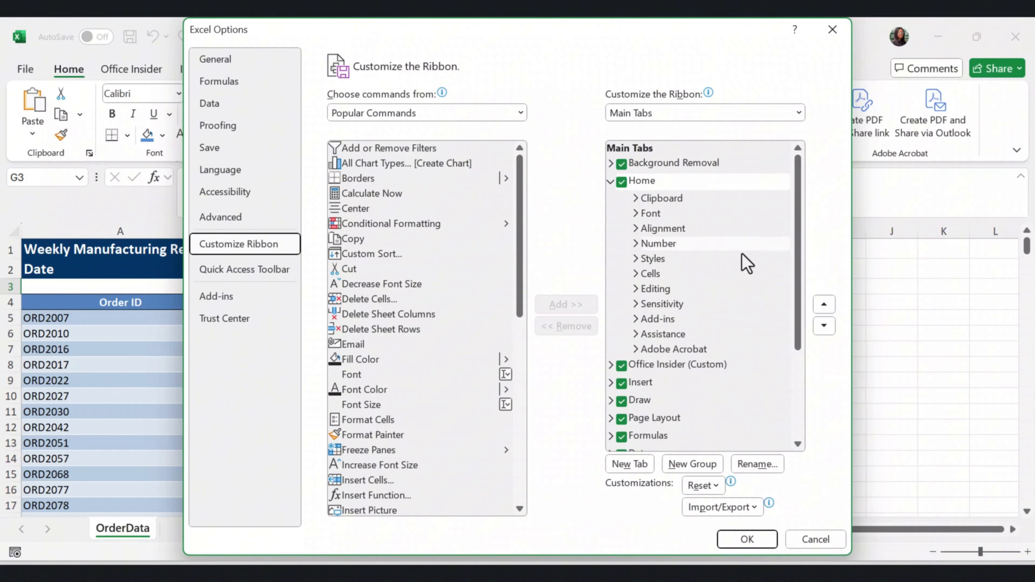
left_click(654, 187)
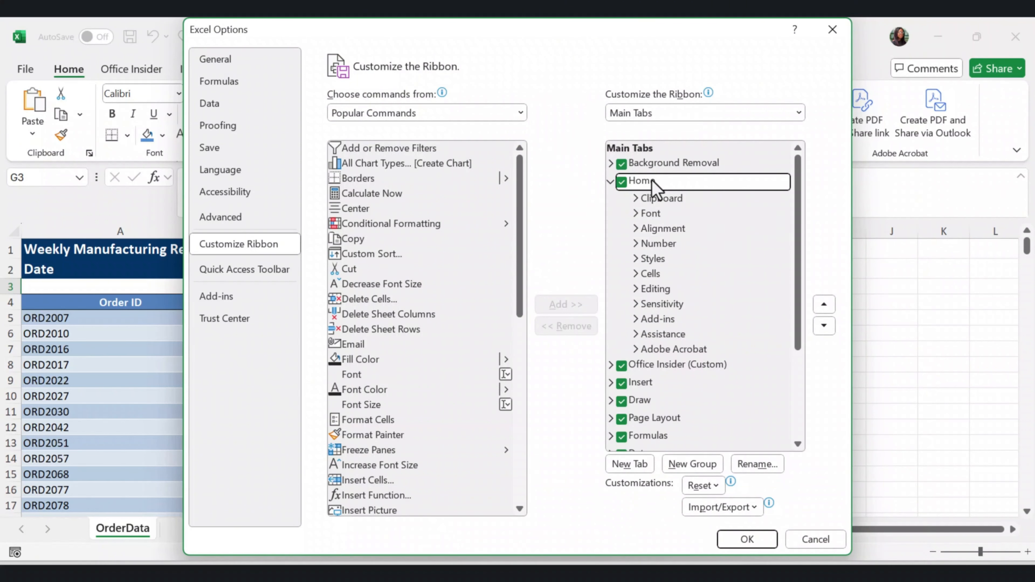
left_click(696, 468)
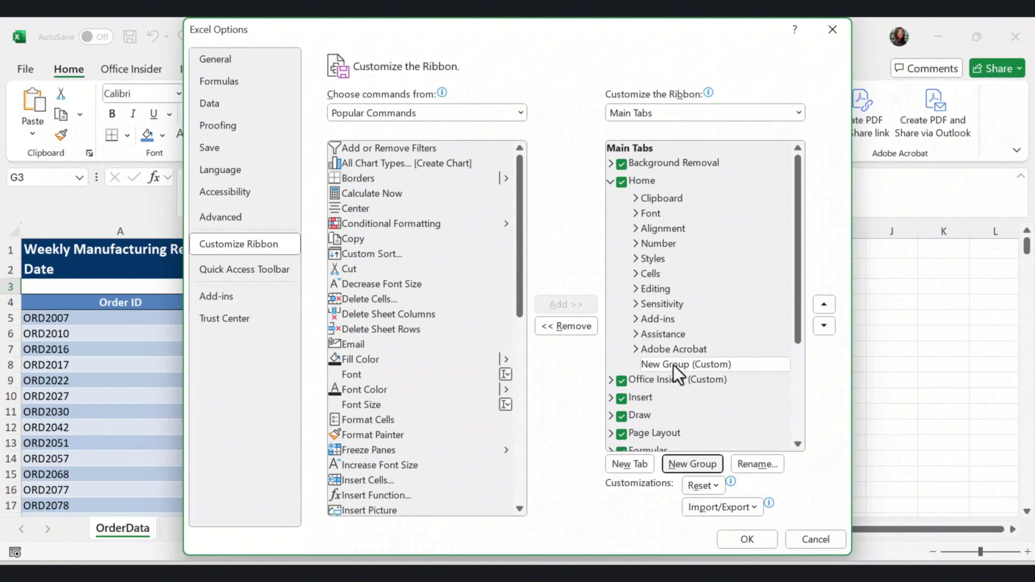
Rename the new custom group on the Home tab as My Tools and assign it the green play triangle symbol
left_click(674, 364)
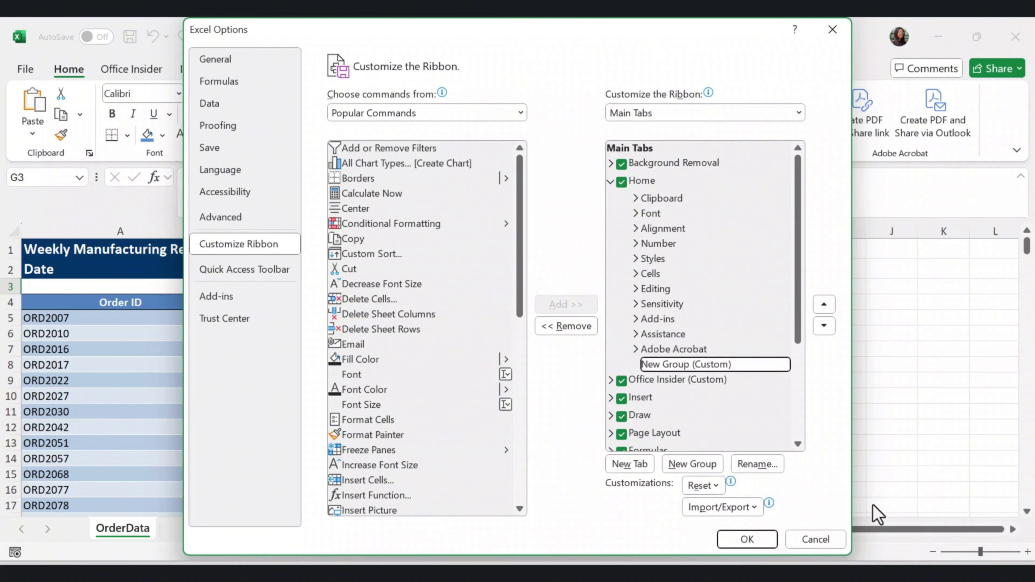
left_click(755, 465)
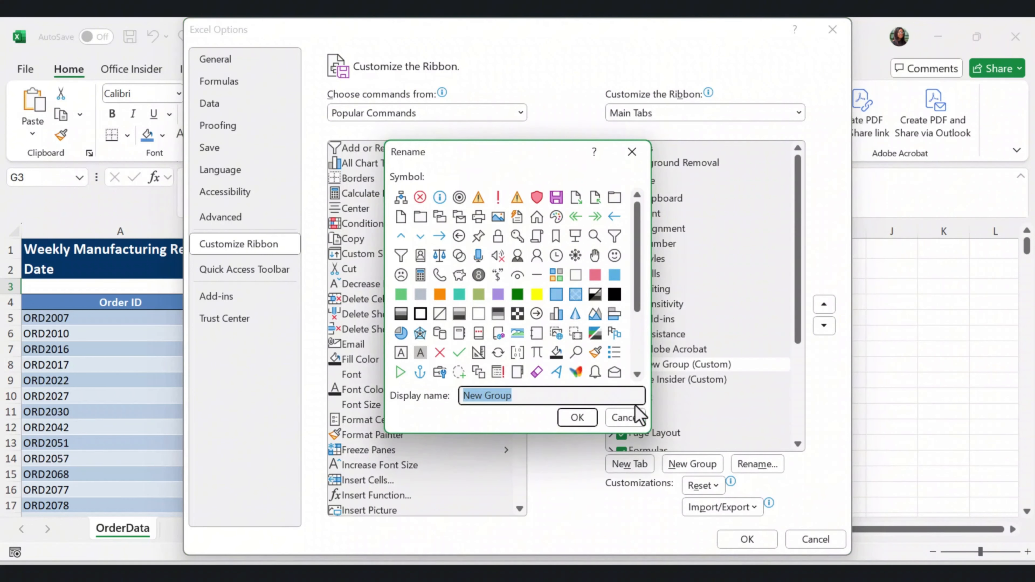
type("My Tools")
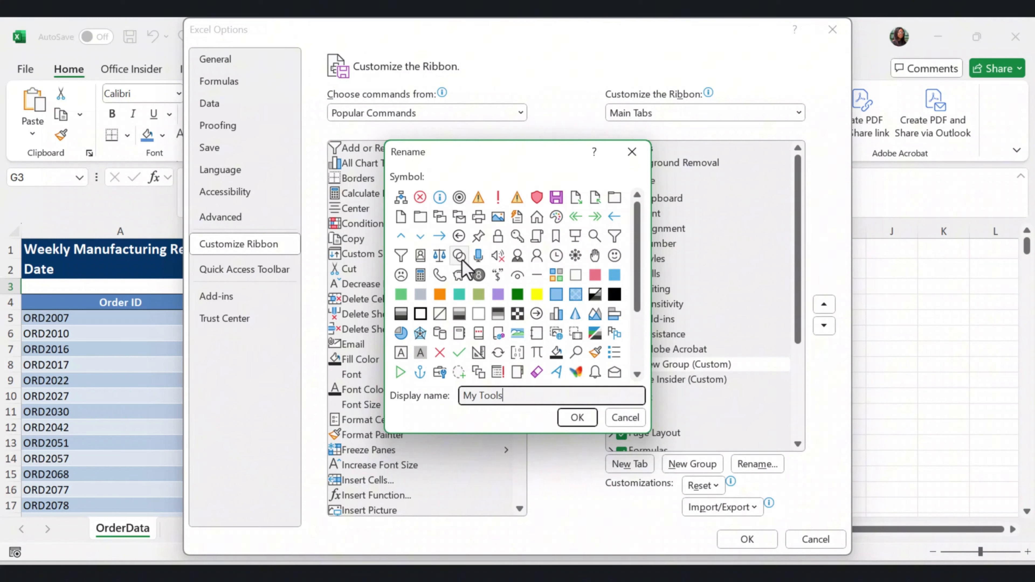
left_click(400, 373)
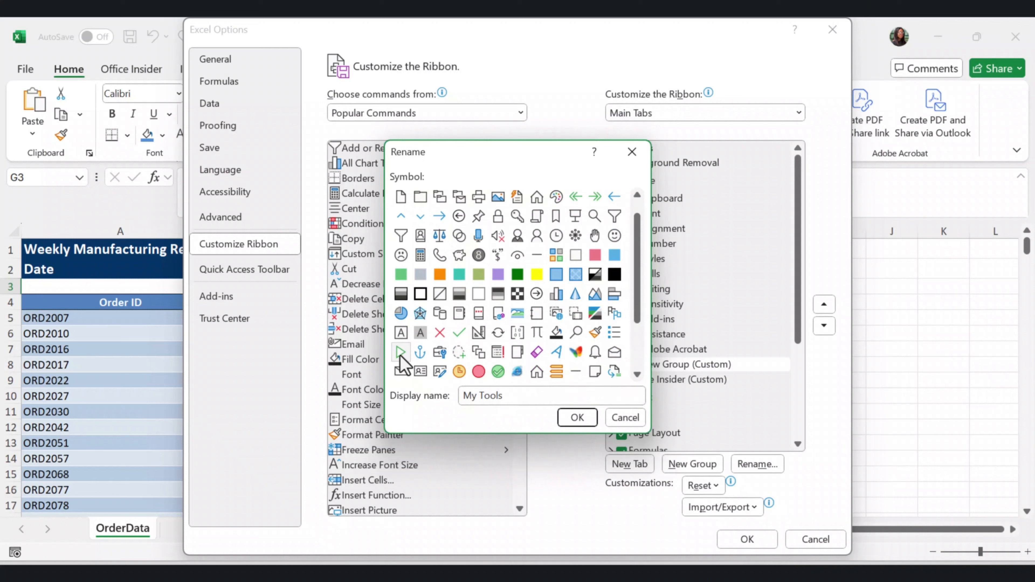
left_click(577, 417)
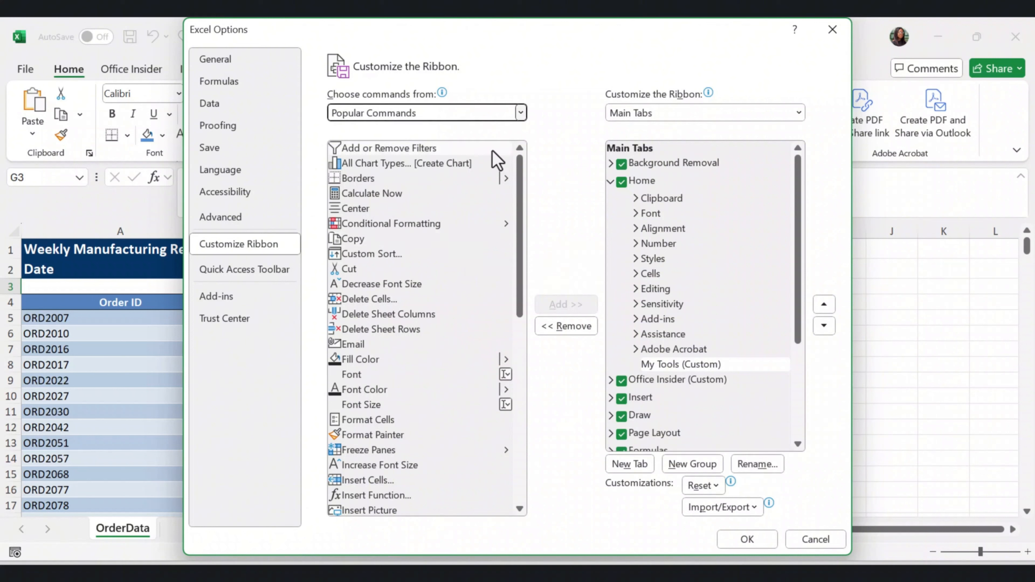
List the available macros and add PERSONAL.XLSB!Prepare_Report_Dynamic to the My Tools custom group
left_click(521, 113)
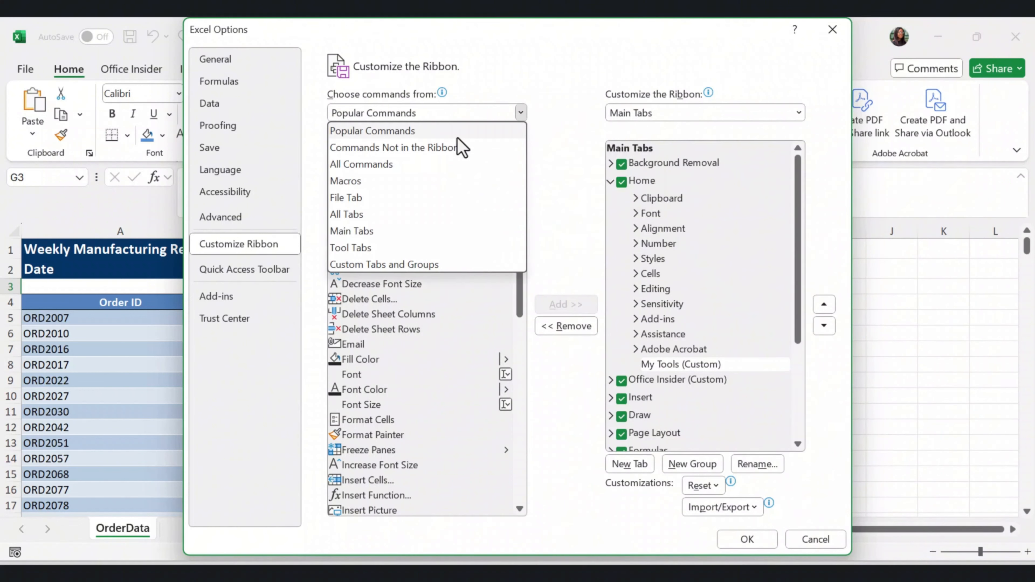
left_click(360, 181)
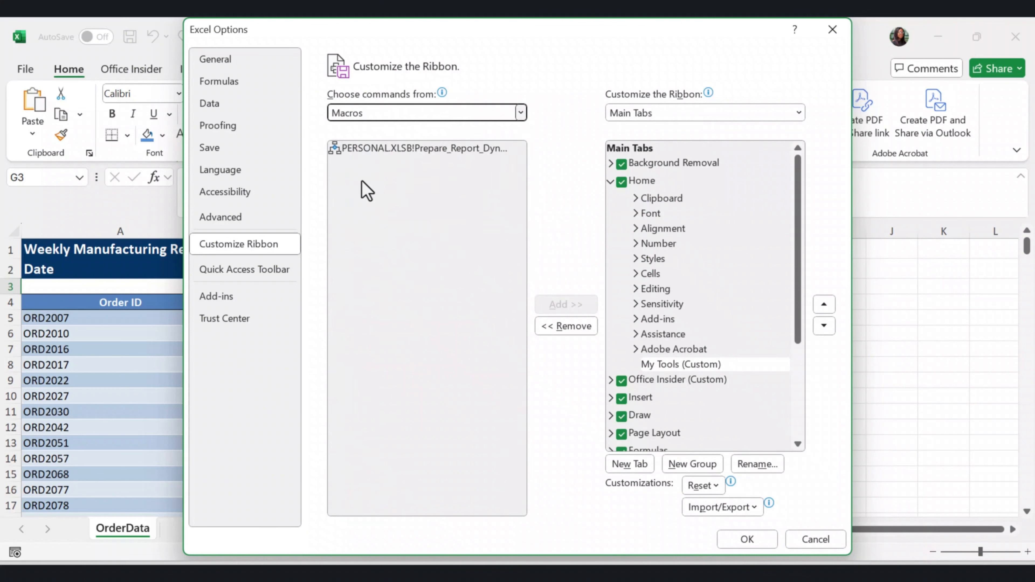
left_click_drag(453, 149, 459, 148)
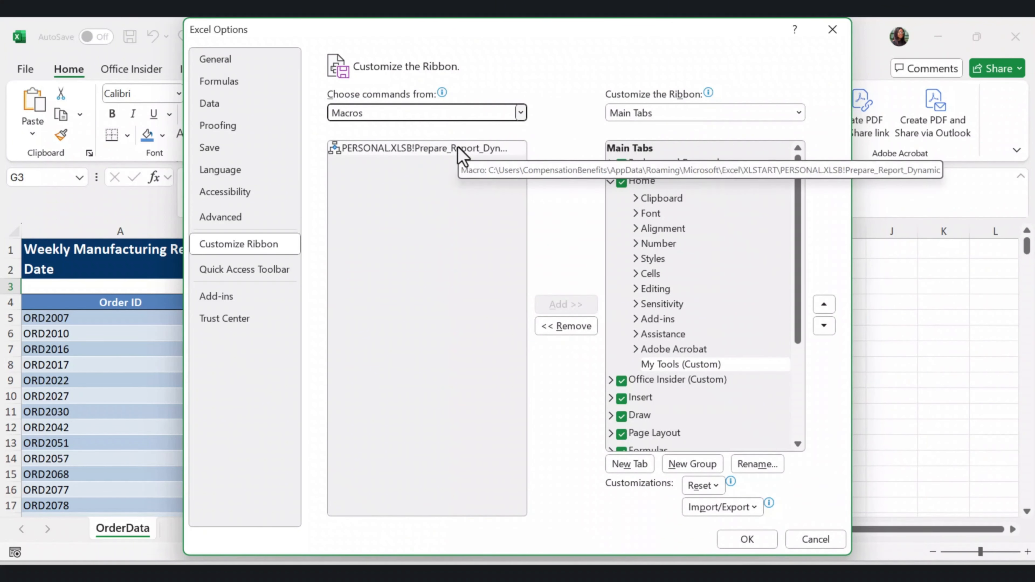
left_click(457, 149)
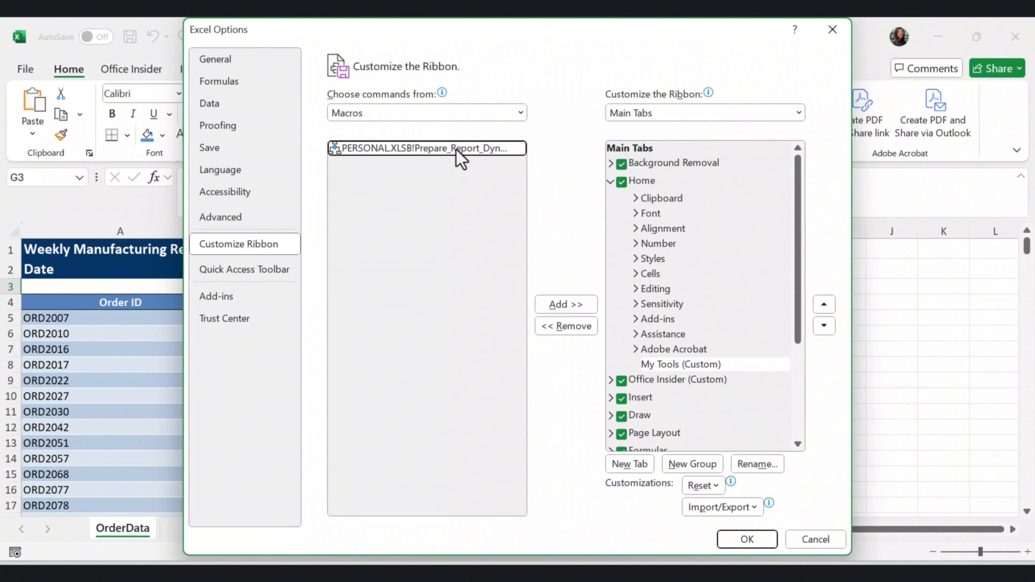
left_click(569, 306)
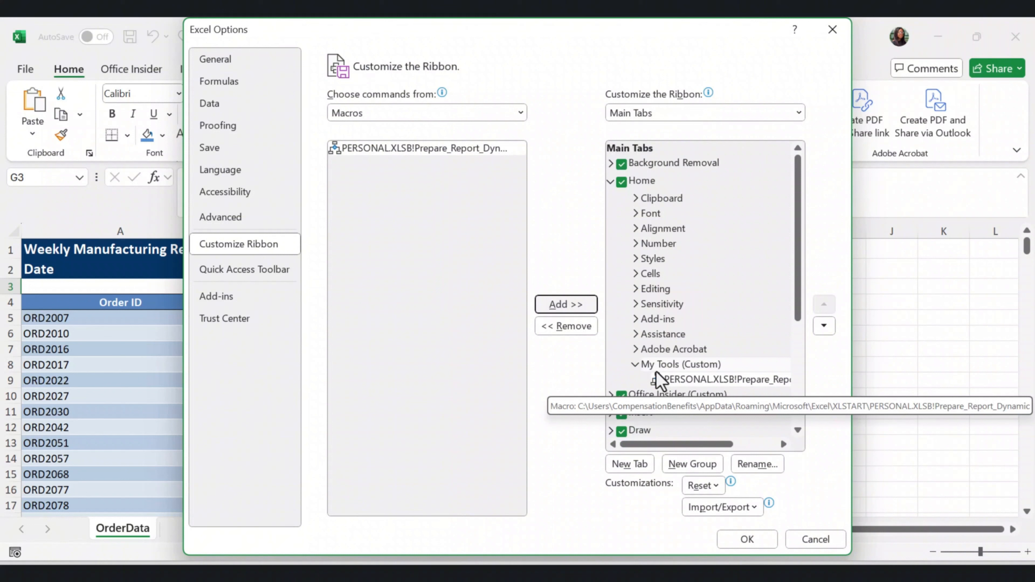
Rename the macro command in My Tools as Format Report with the green play triangle symbol, and apply the ribbon customization
left_click(726, 381)
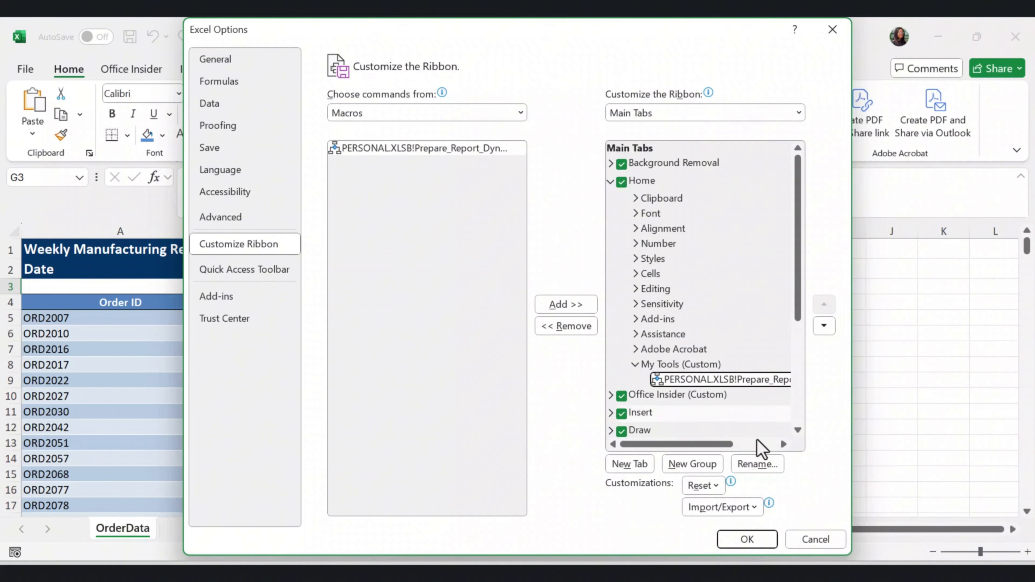
left_click(758, 465)
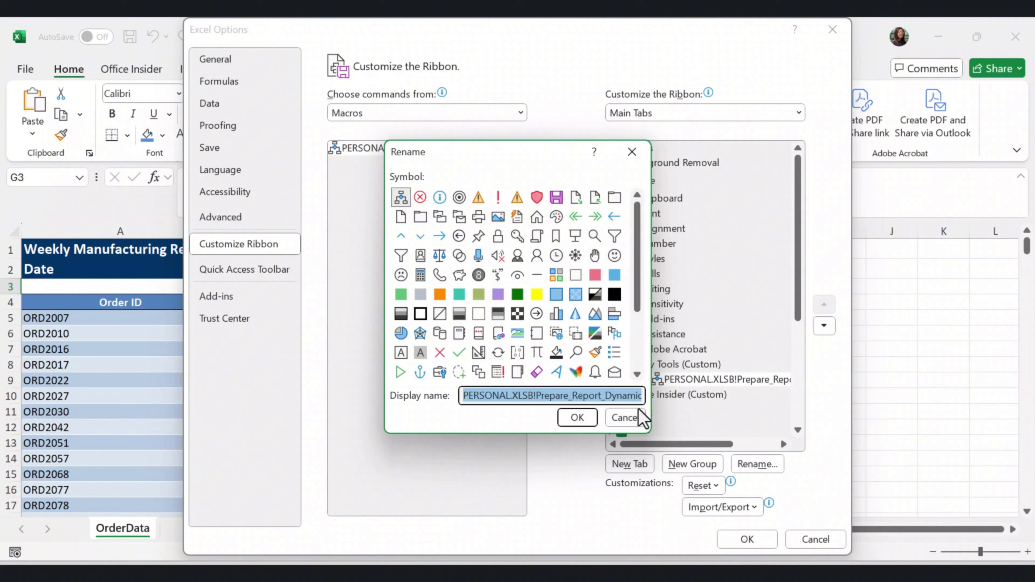
type("F")
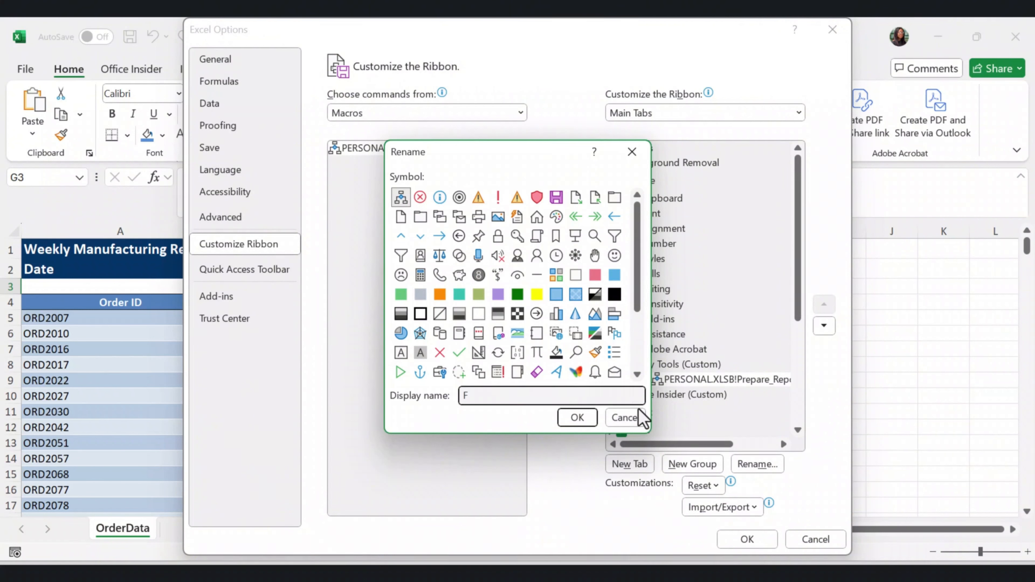
type("ormat Report")
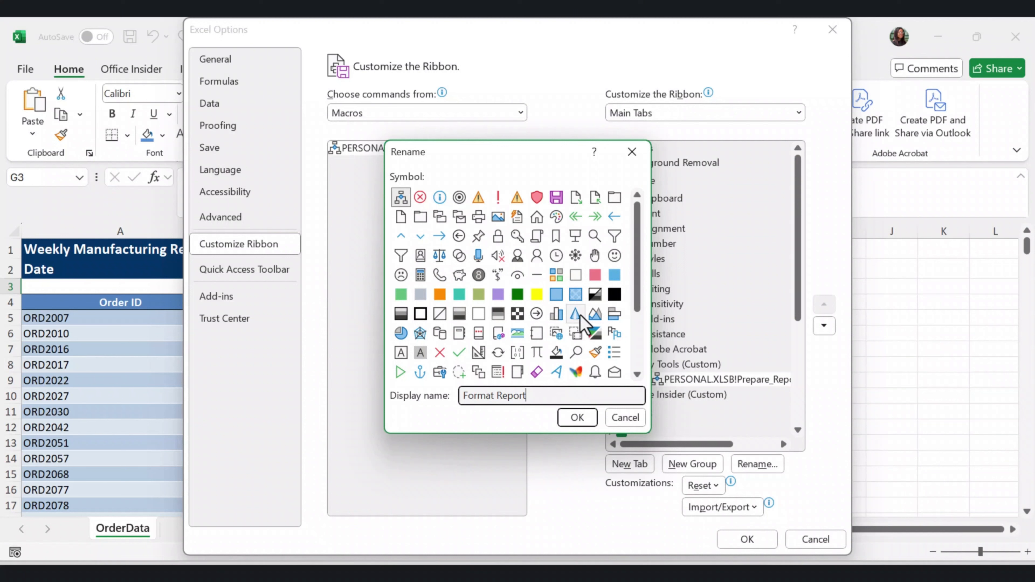
scroll(534, 301, "down", 1)
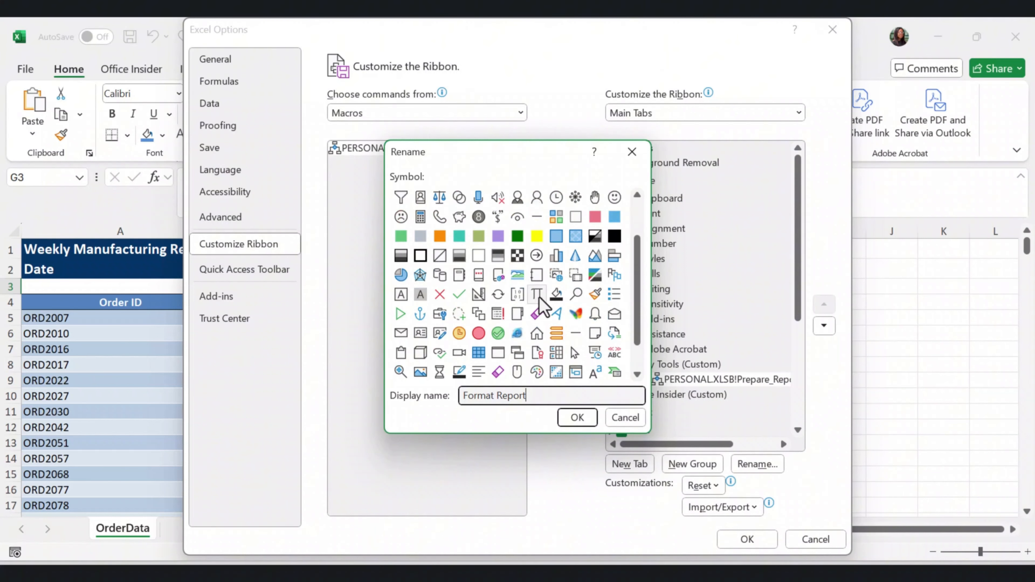
scroll(533, 299, "up", 1)
scroll(420, 371, "down", 1)
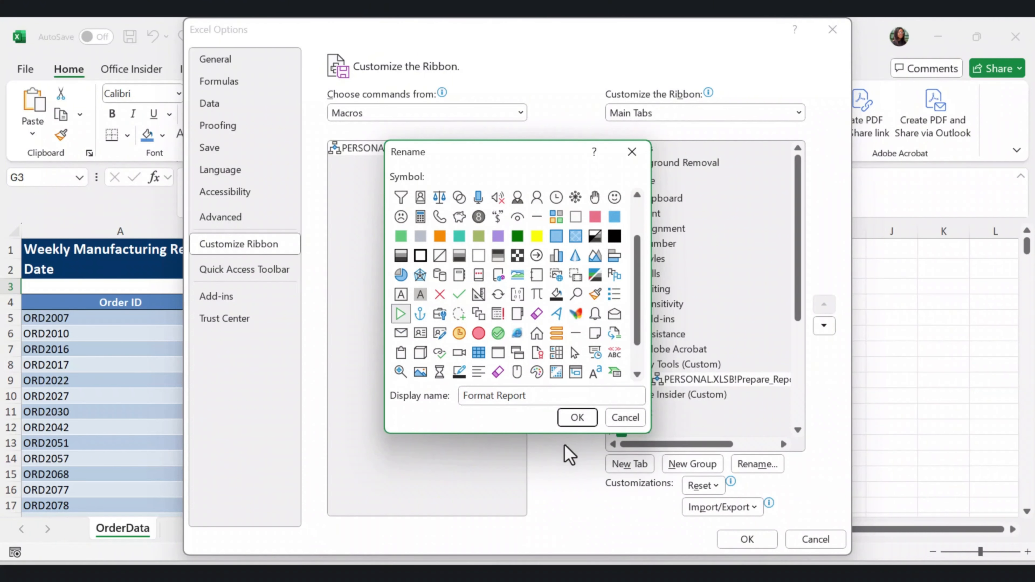
left_click(575, 418)
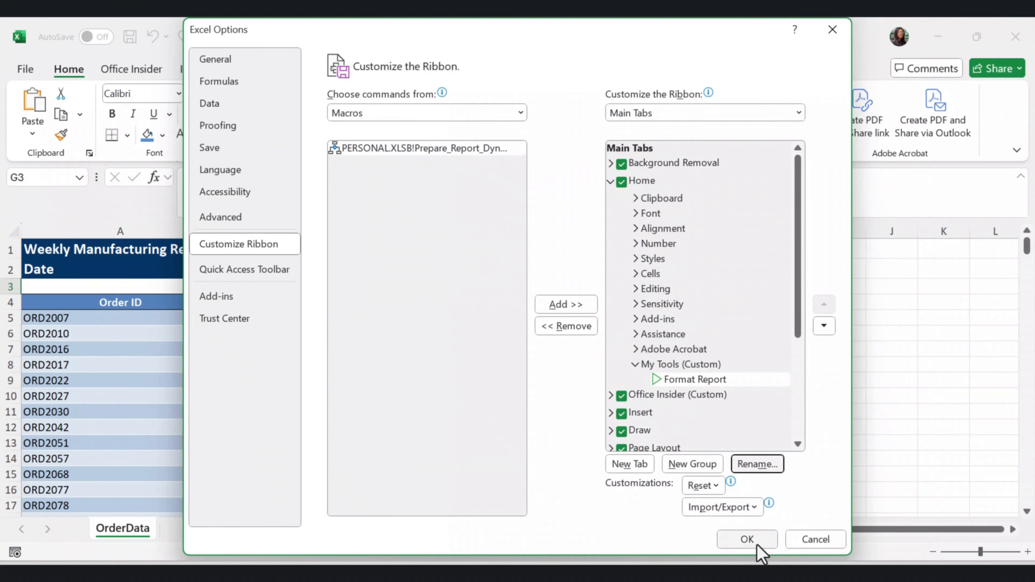
left_click(746, 539)
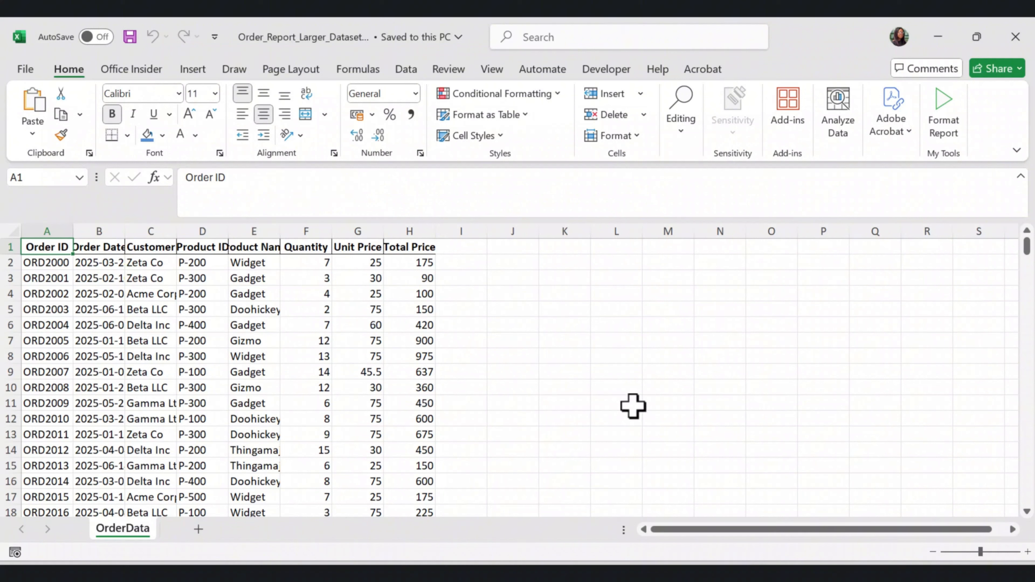
Run Format Report from the My Tools group on the unformatted OrderData sheet and check the formatting down the table
left_click(939, 105)
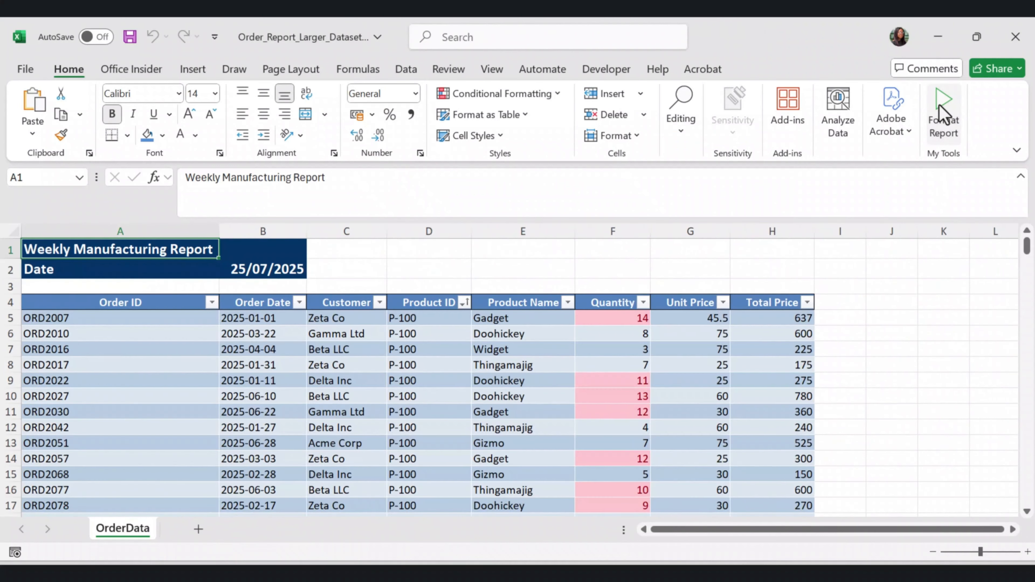
mouse_move(1026, 254)
left_mouse_down()
mouse_move(1027, 440)
mouse_move(1009, 548)
left_mouse_up()
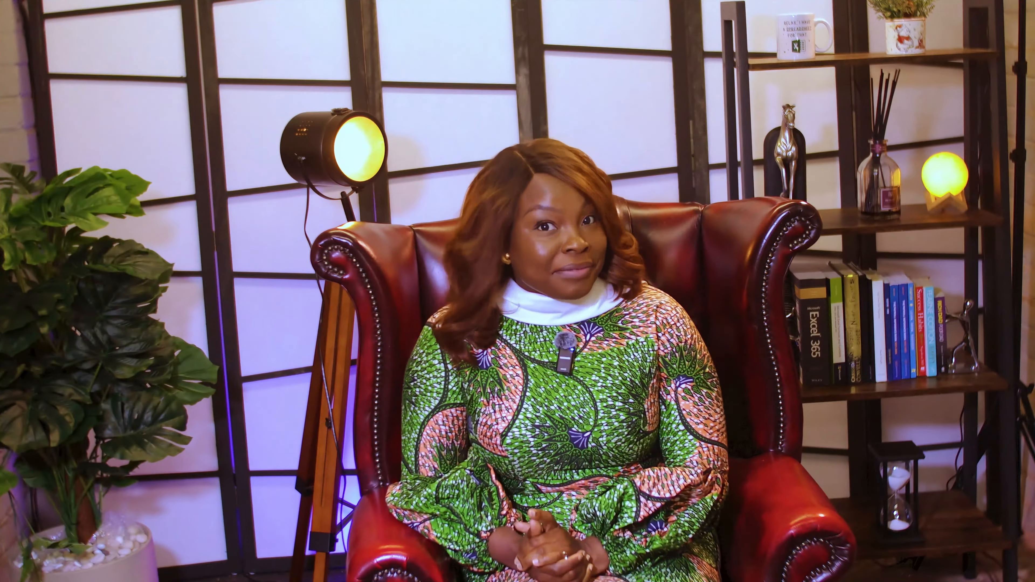